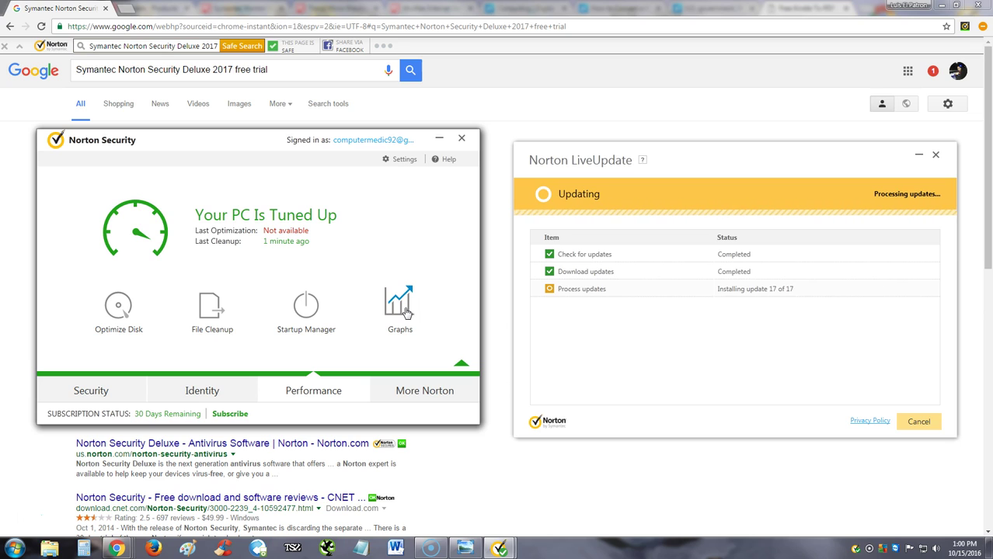
# Let LiveUpdate complete all three update stages so the product is fully up to date.
pyautogui.click(405, 311)
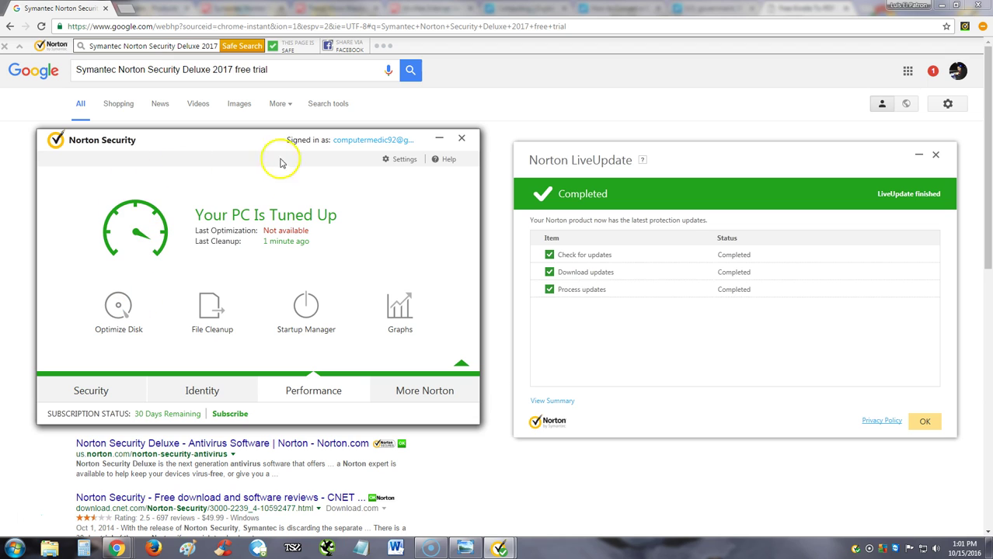
# Switch to the Security overview, dismiss the finished LiveUpdate results, and reposition the main window.
pyautogui.click(89, 392)
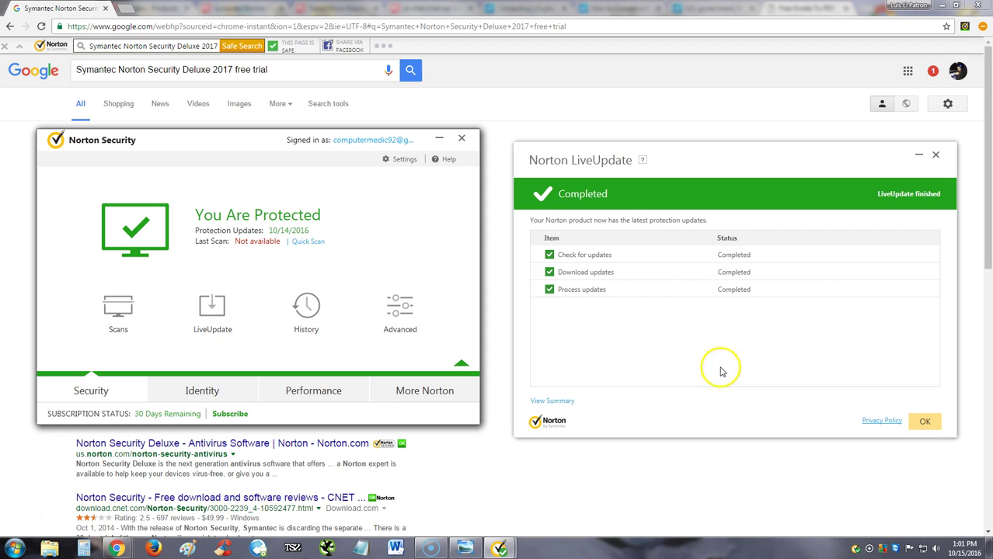
pyautogui.moveTo(682, 164); pyautogui.dragTo(642, 158)
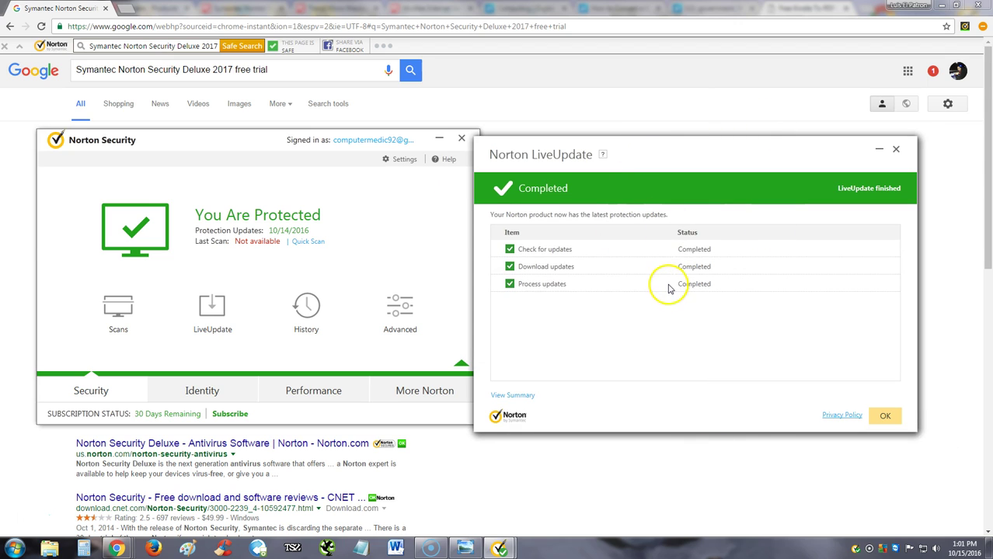
pyautogui.click(885, 416)
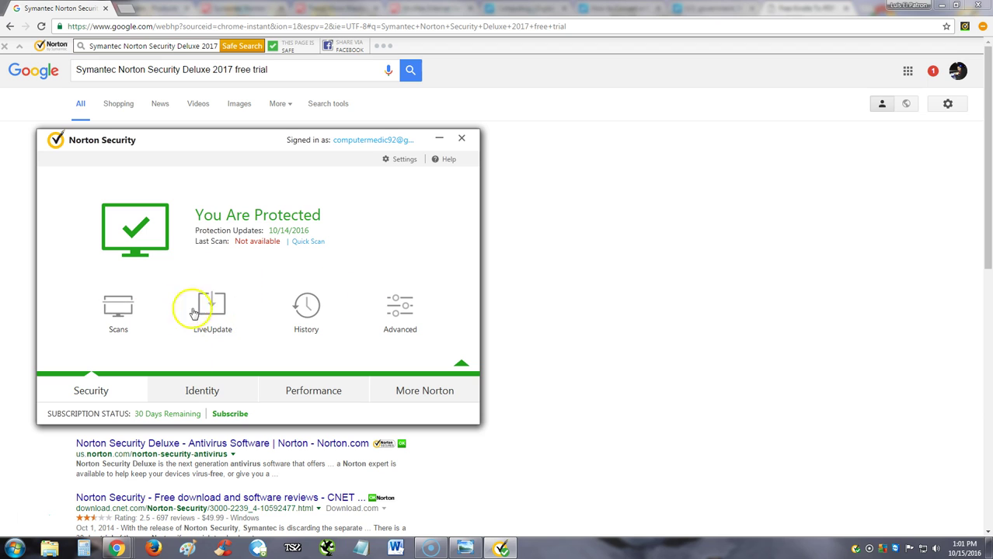
pyautogui.moveTo(226, 147); pyautogui.dragTo(332, 155)
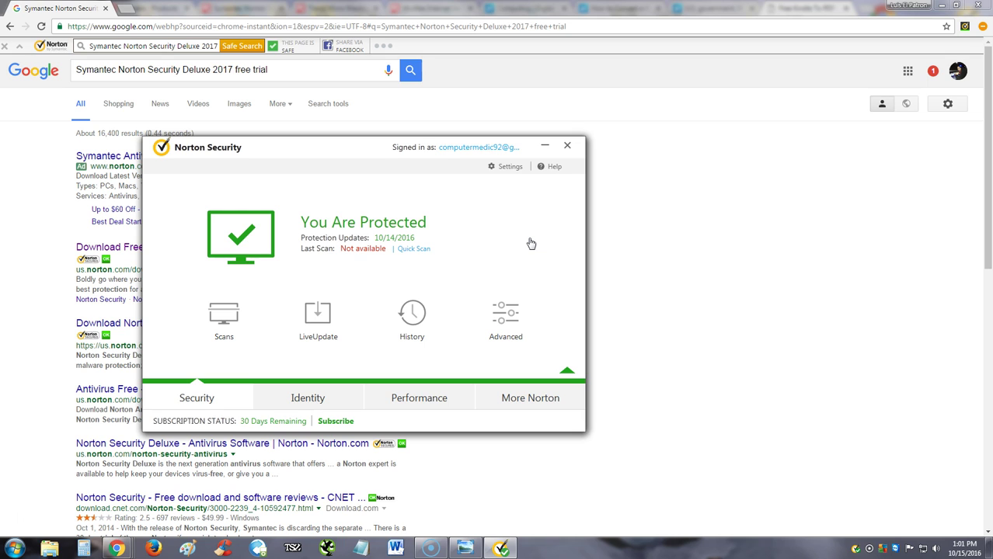
# Bring the Google results for 'Symantec Norton Security Deluxe 2017 free trial' in front of Norton.
pyautogui.click(728, 191)
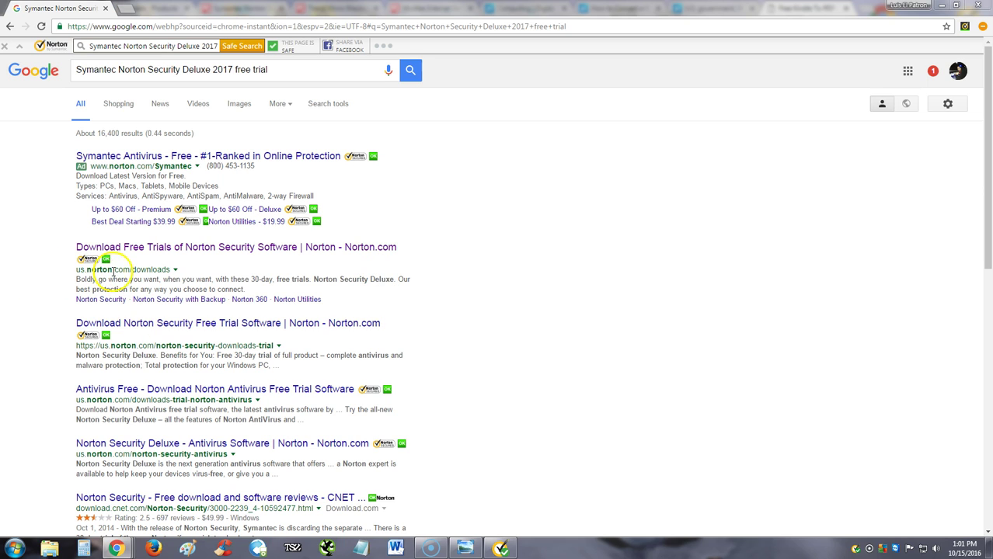
# Open Norton's free trials page and download the Norton Security Deluxe trial installer.
pyautogui.click(204, 247)
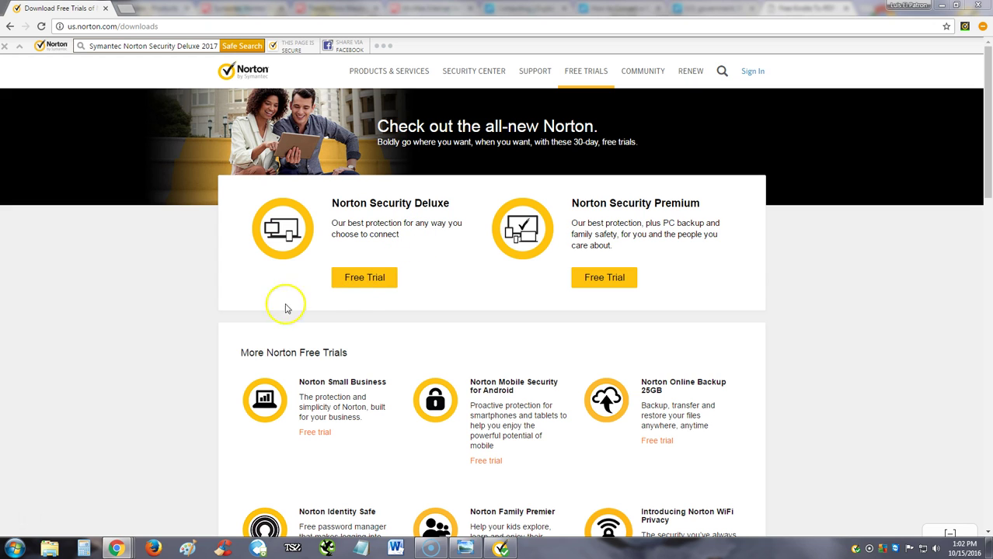
pyautogui.click(369, 283)
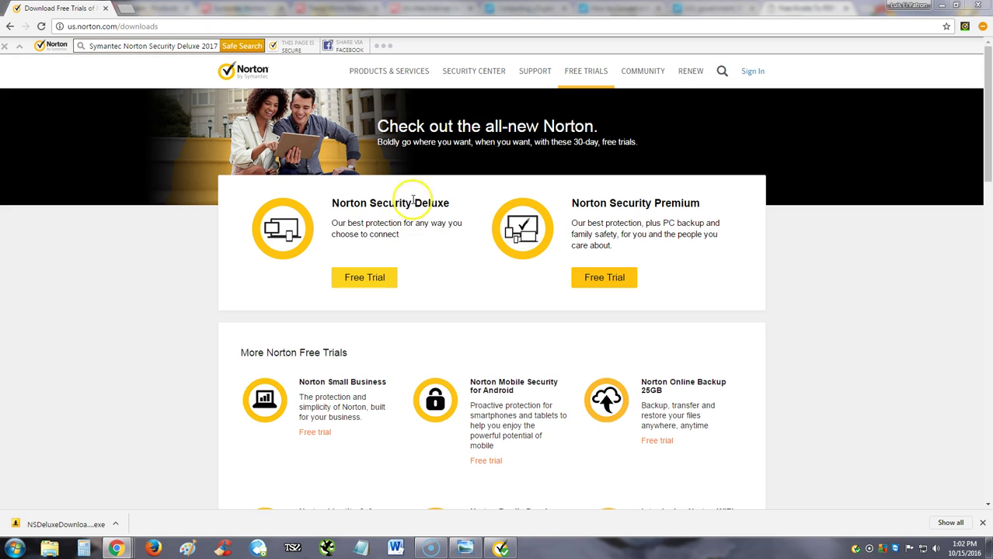
pyautogui.moveTo(386, 78)
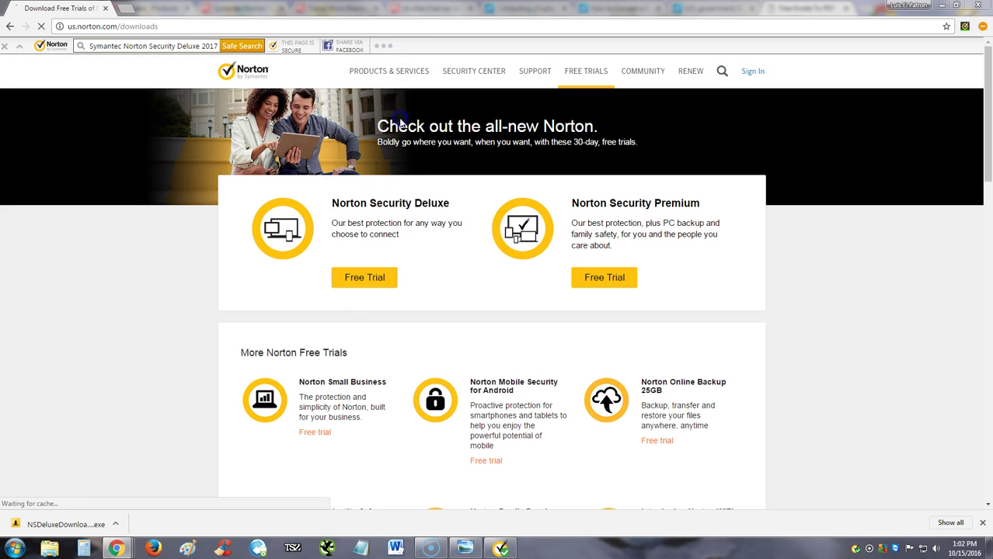
# Browse the Norton Security Deluxe $49.99 product page, then bring Norton Security back to screen centre.
pyautogui.click(601, 274)
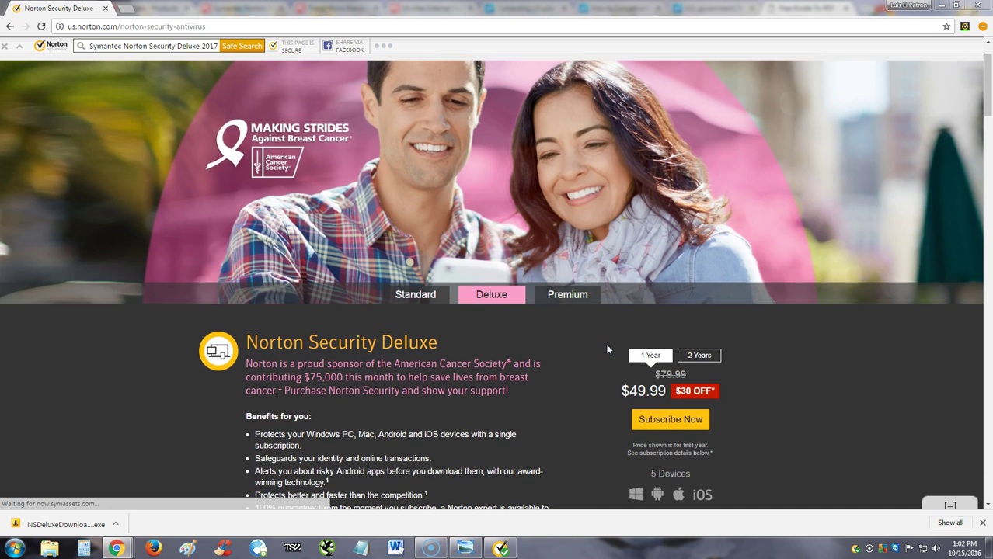
pyautogui.scroll(-2, 613, 348)
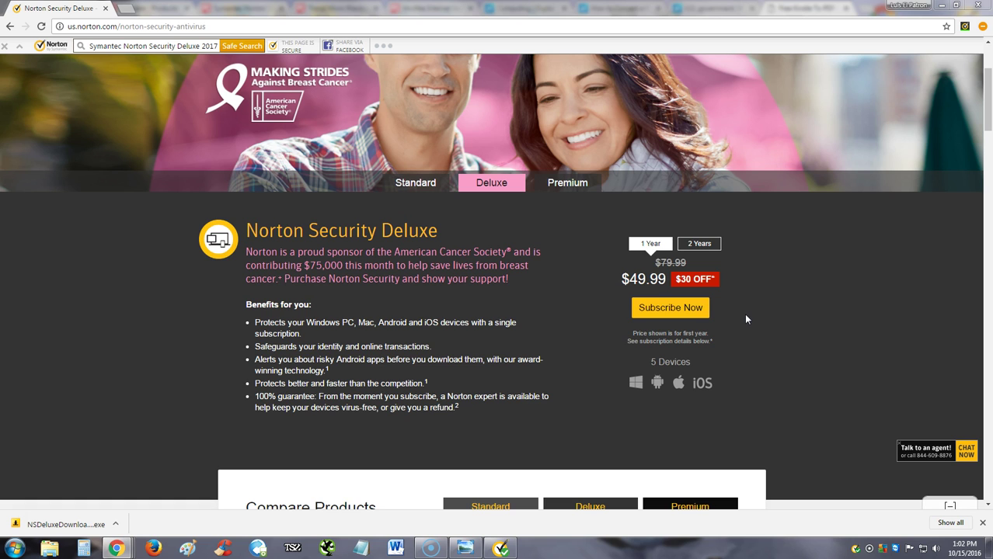
pyautogui.scroll(2, 745, 314)
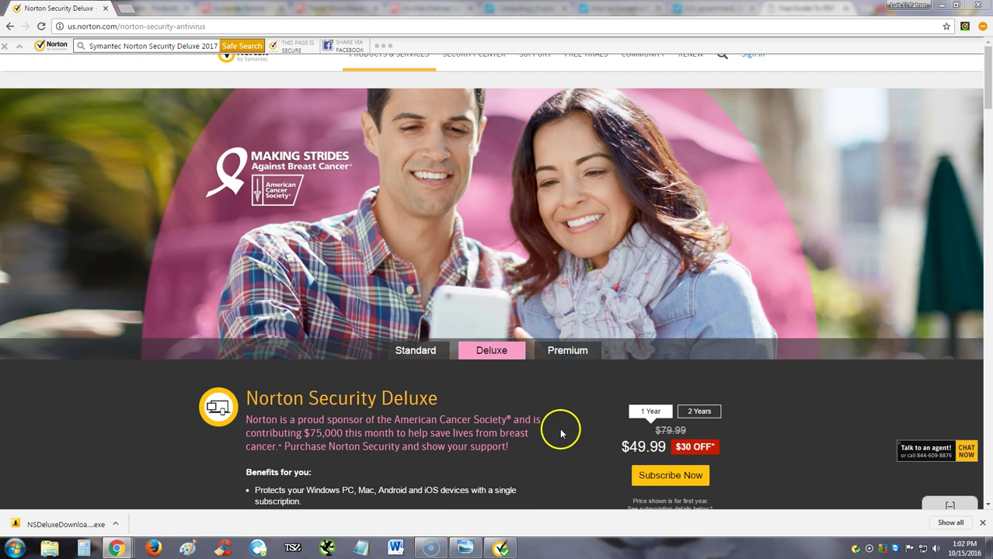
pyautogui.click(501, 548)
pyautogui.moveTo(355, 155); pyautogui.dragTo(492, 151)
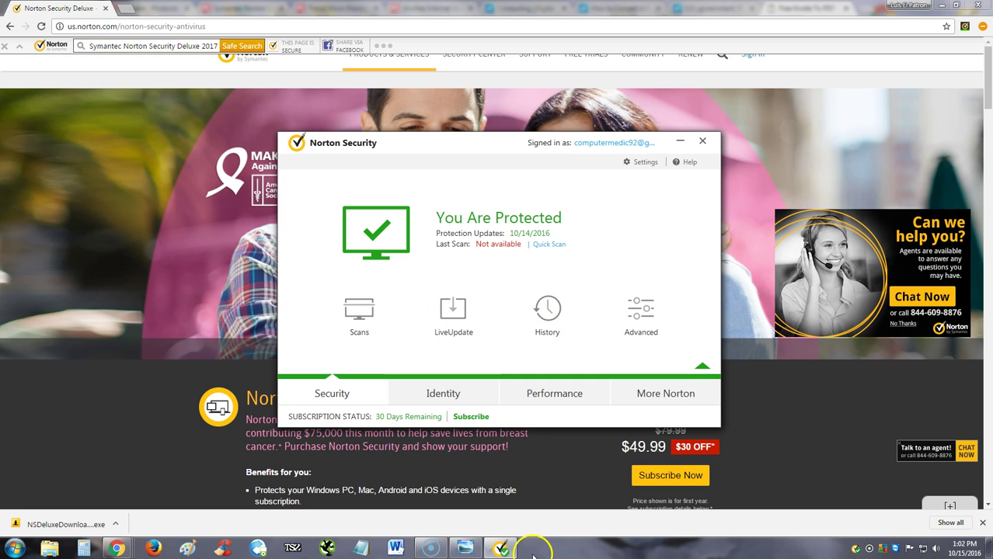
# Start and abort a LiveUpdate run, then go to the subscription purchase option in the main window.
pyautogui.moveTo(488, 150); pyautogui.dragTo(458, 166)
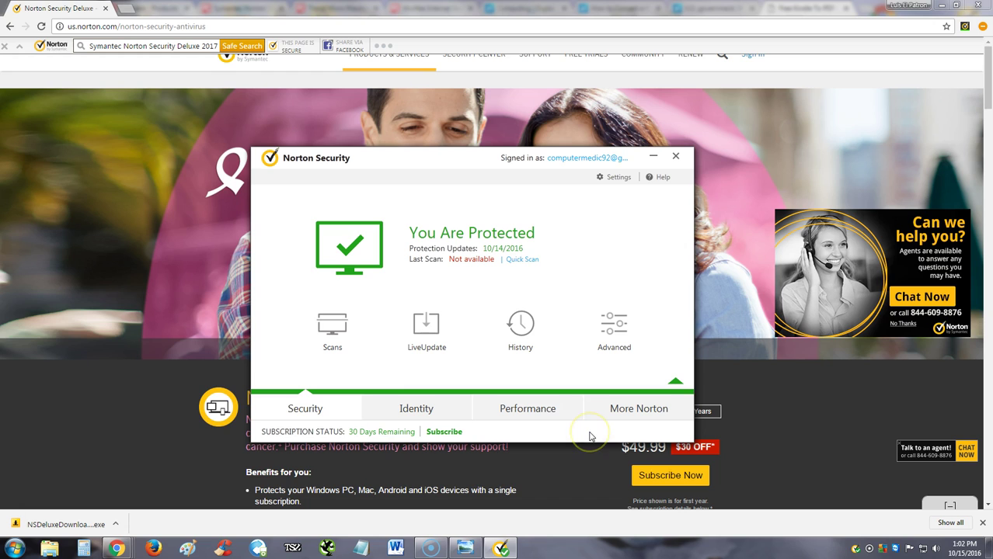
pyautogui.click(435, 330)
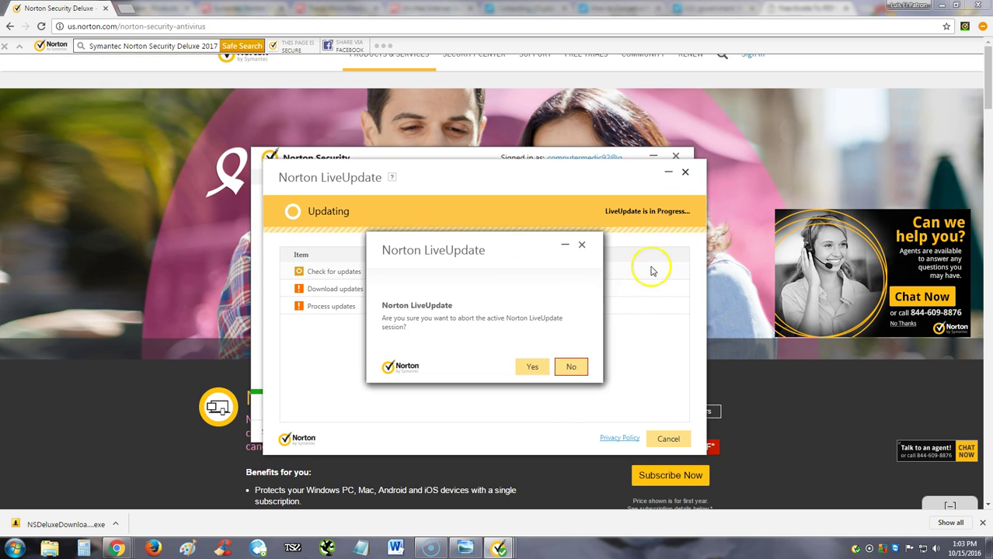
pyautogui.click(532, 363)
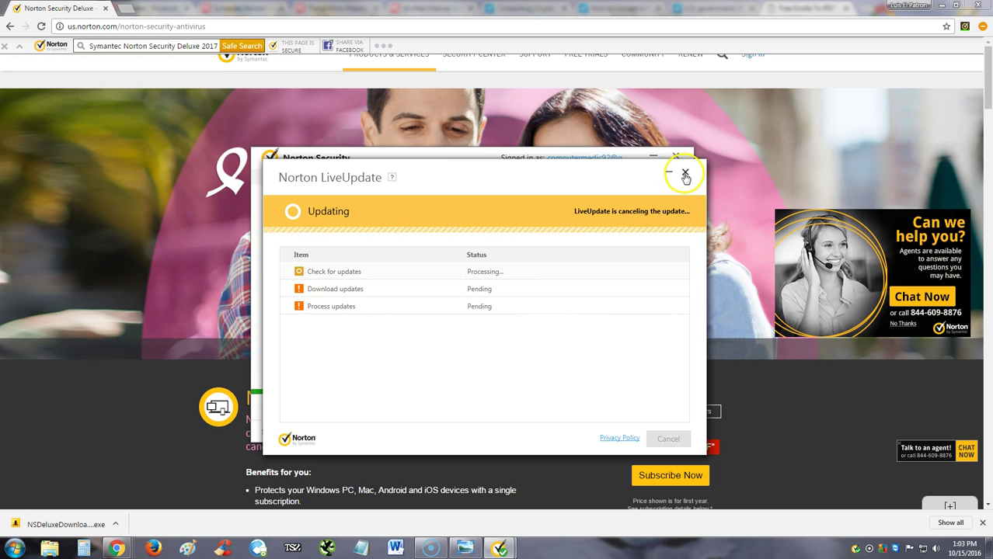
pyautogui.moveTo(477, 171); pyautogui.dragTo(521, 210)
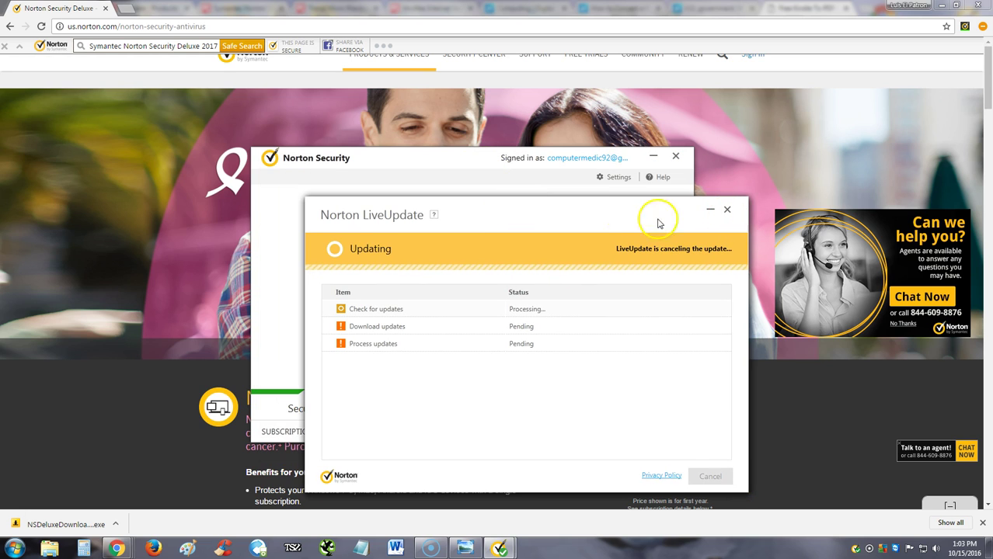
pyautogui.click(482, 176)
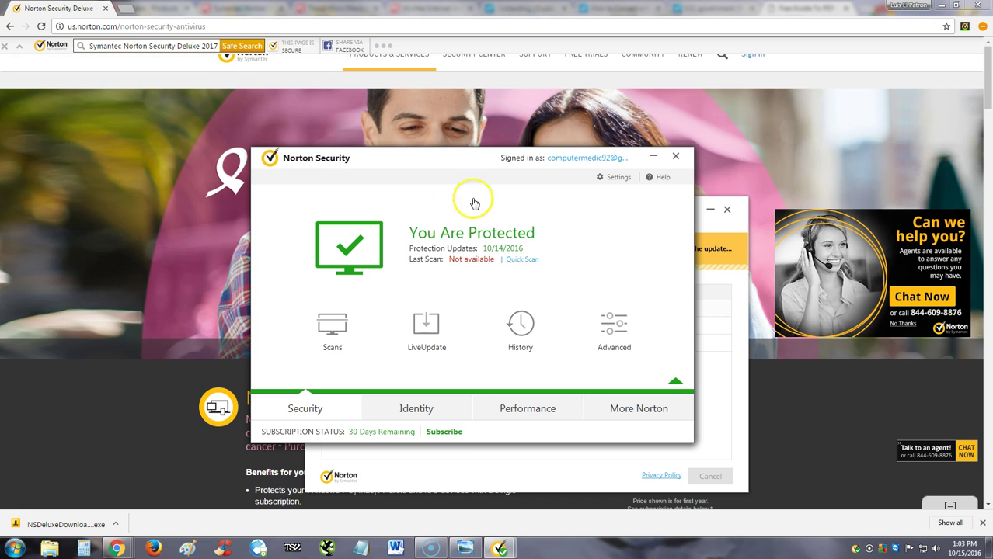
pyautogui.click(461, 437)
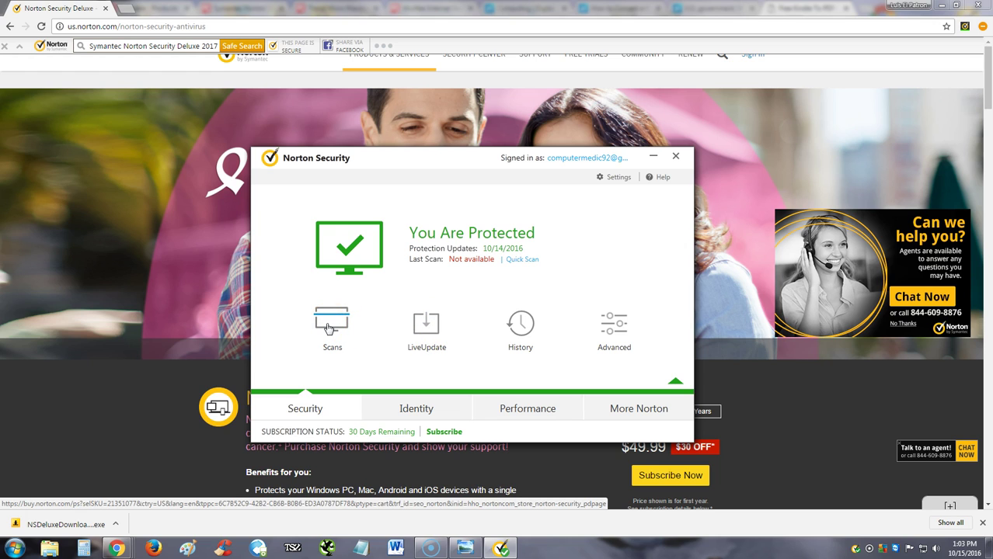
# Launch a Full System Scan and move its progress window off to the right.
pyautogui.click(329, 328)
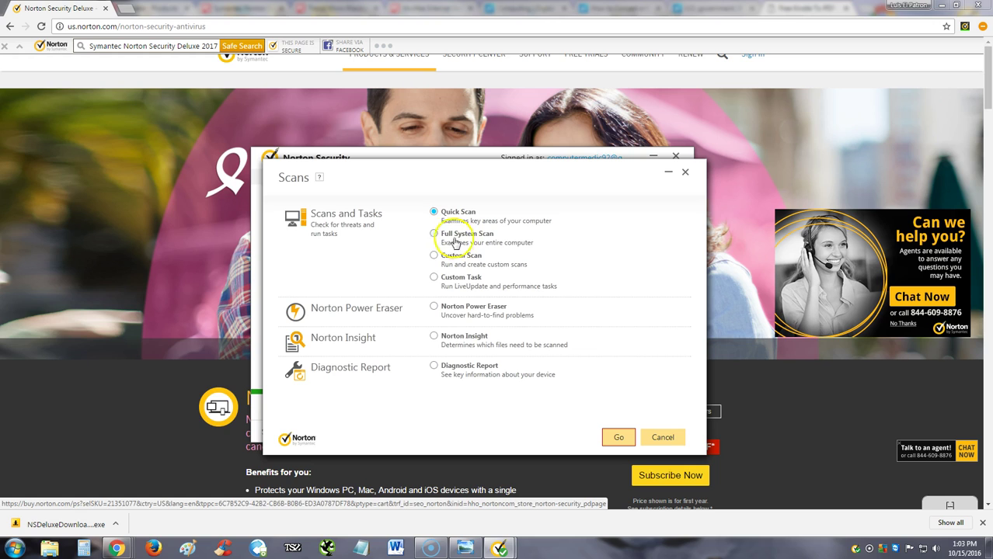
pyautogui.click(447, 236)
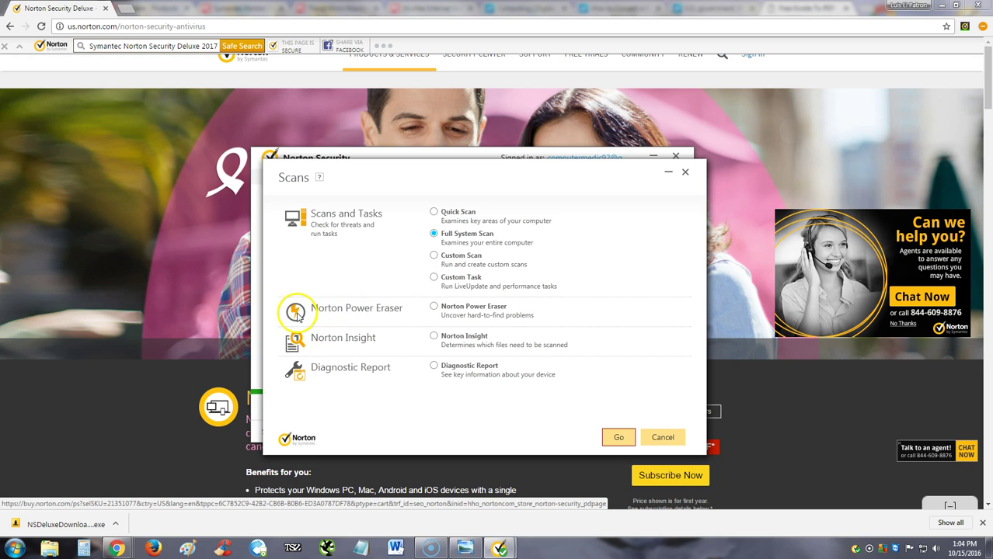
pyautogui.click(618, 438)
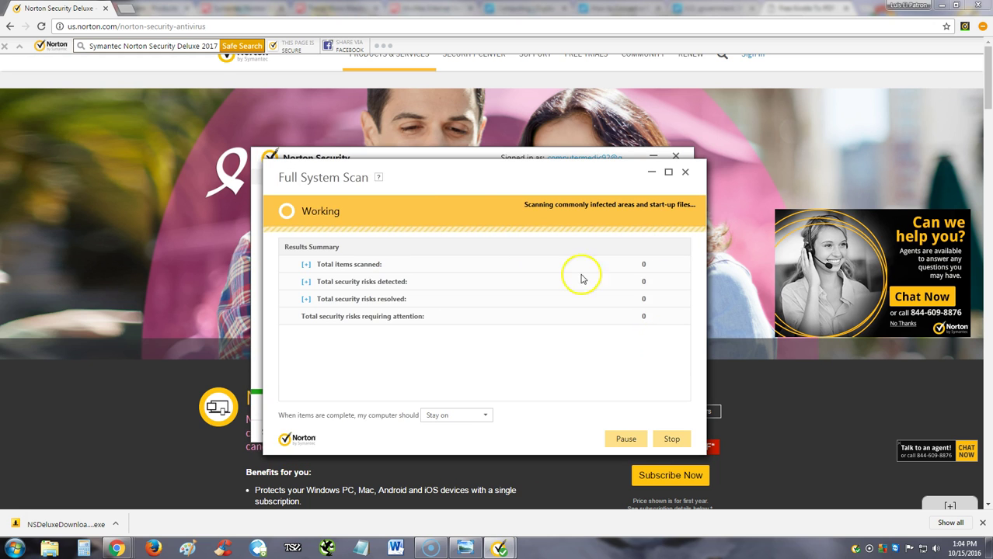
pyautogui.moveTo(424, 177); pyautogui.dragTo(682, 153)
pyautogui.click(363, 159)
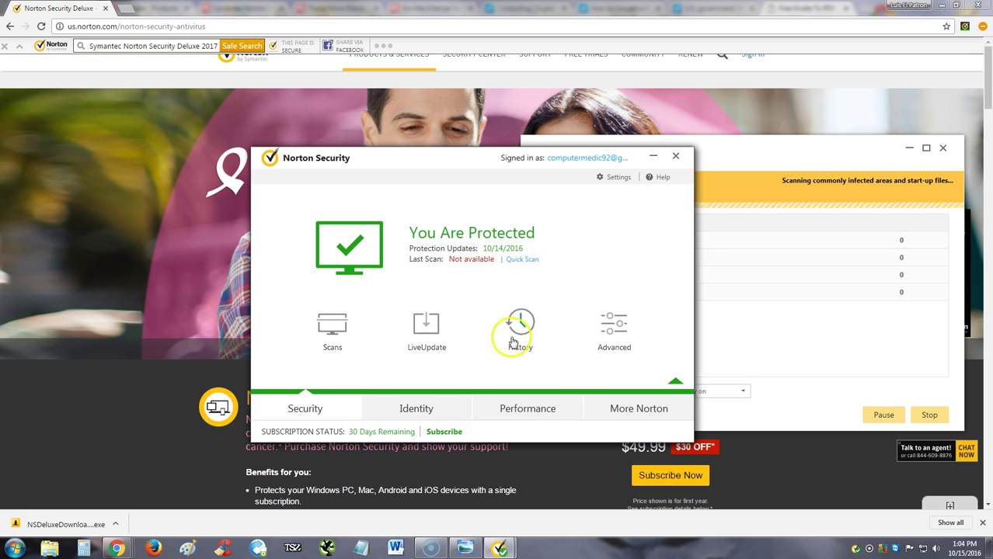
# Review each Advanced protection feature's description, all showing On, then close the panel.
pyautogui.click(589, 322)
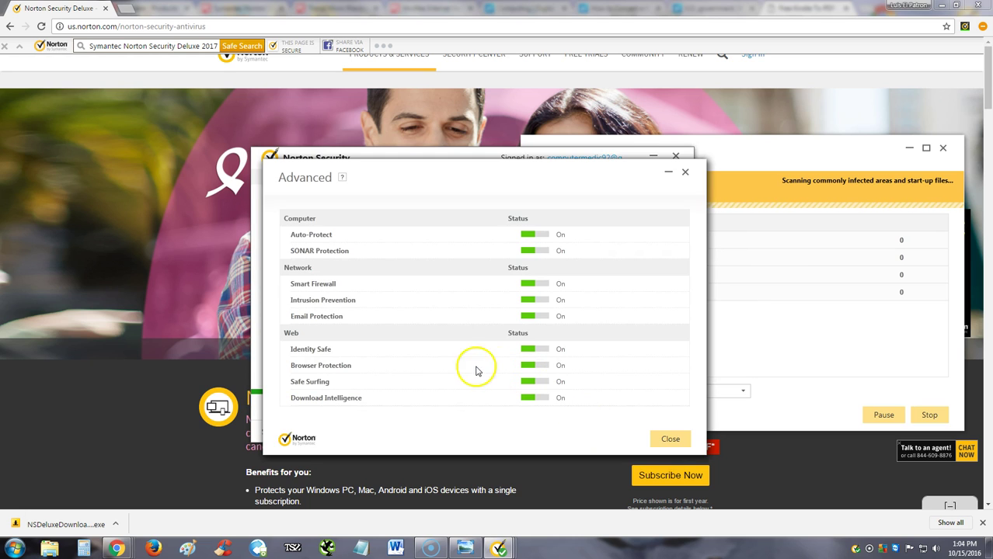
pyautogui.moveTo(323, 240)
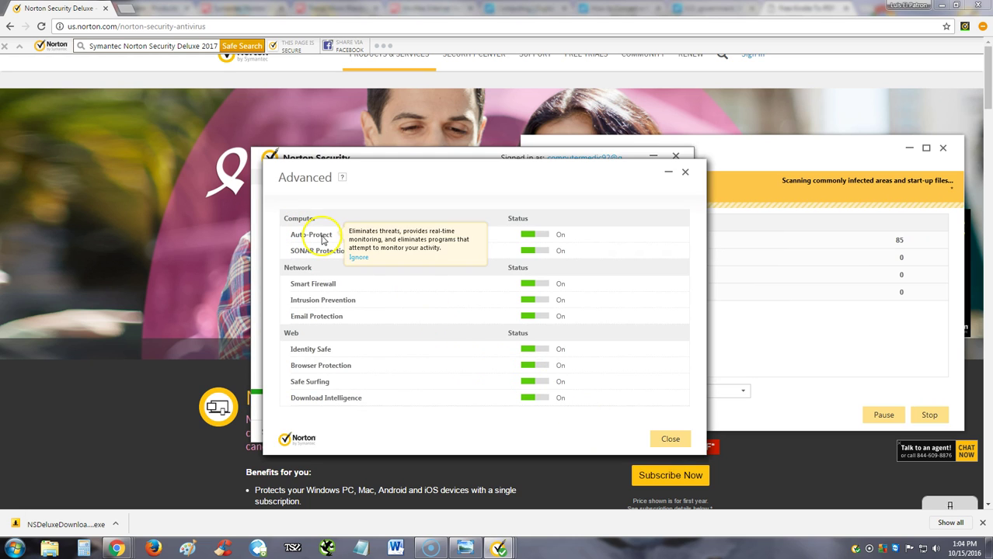
pyautogui.moveTo(330, 257)
pyautogui.moveTo(328, 286)
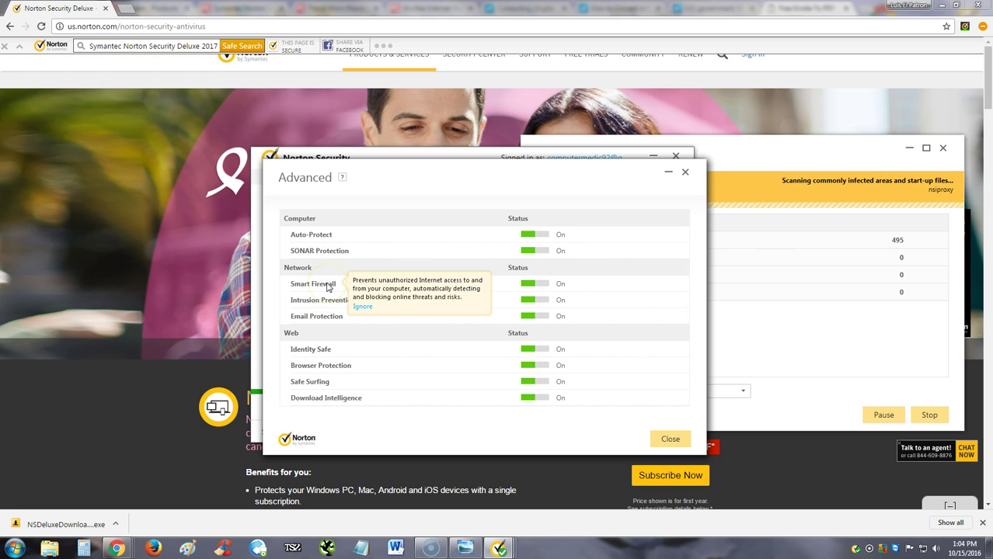
pyautogui.moveTo(342, 304)
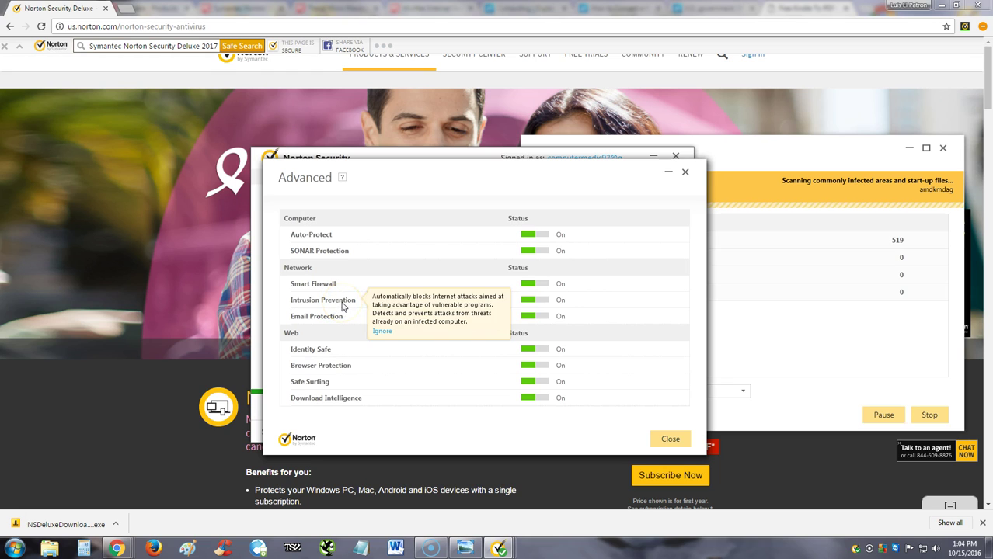
pyautogui.moveTo(343, 321)
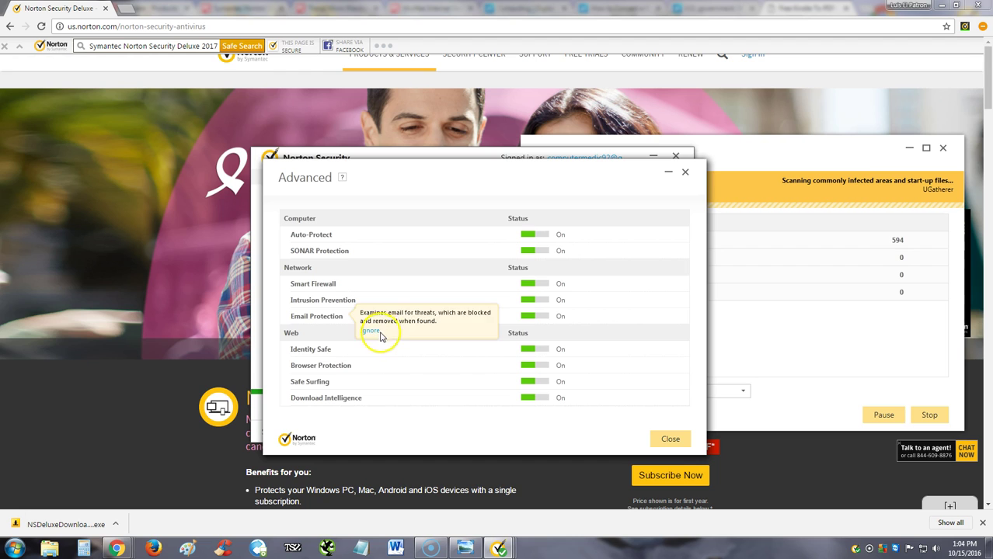
pyautogui.moveTo(323, 351)
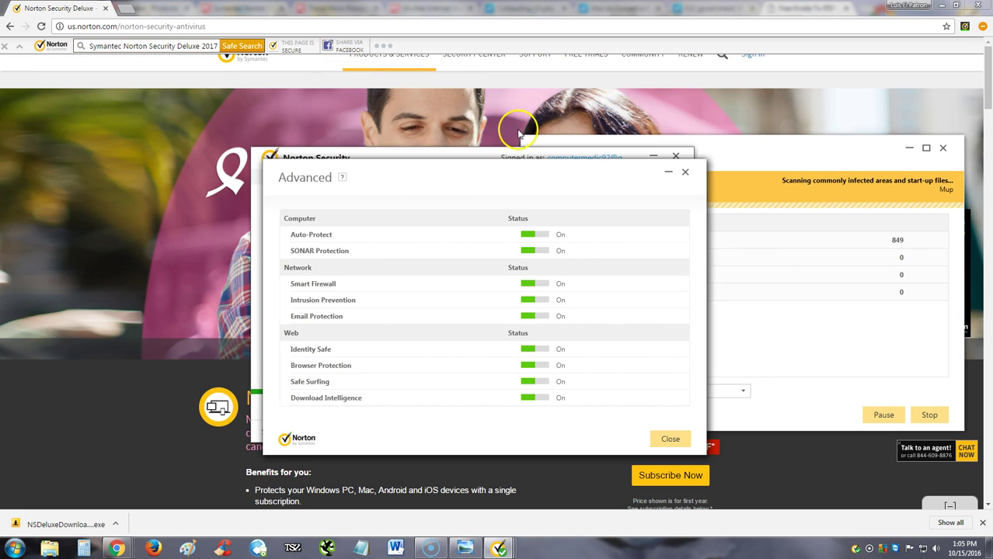
pyautogui.click(685, 173)
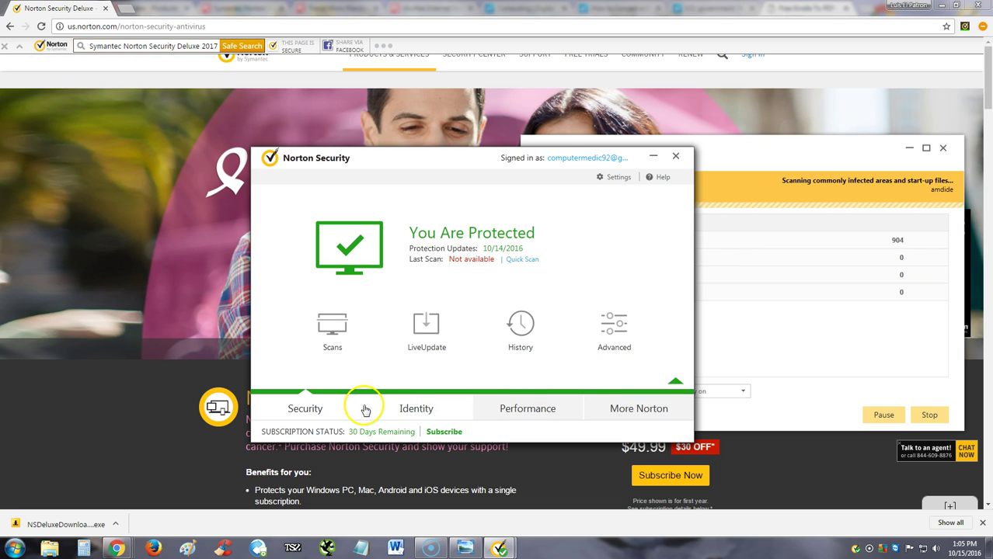
# Go to the Identity panel and launch Identity Safe to create a new vault.
pyautogui.click(417, 412)
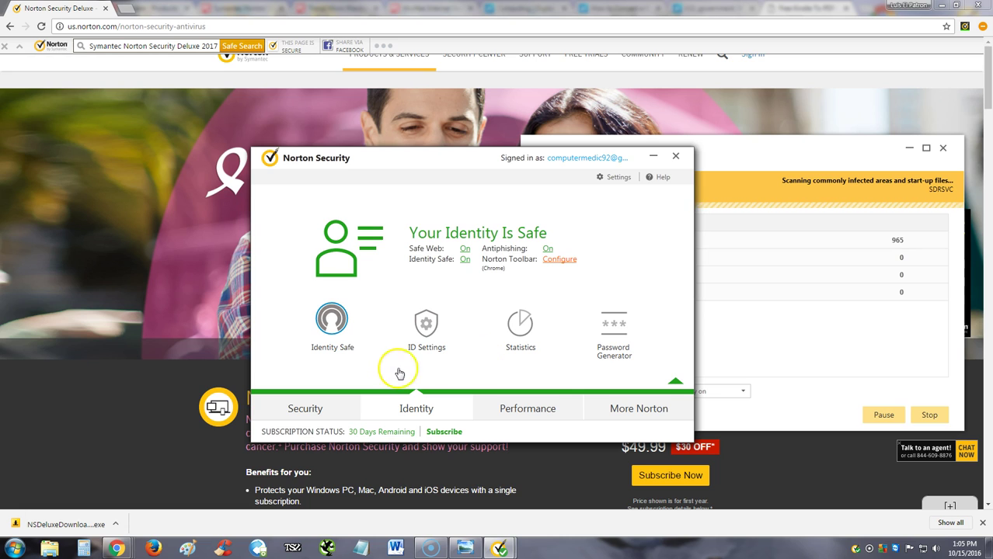
pyautogui.click(342, 321)
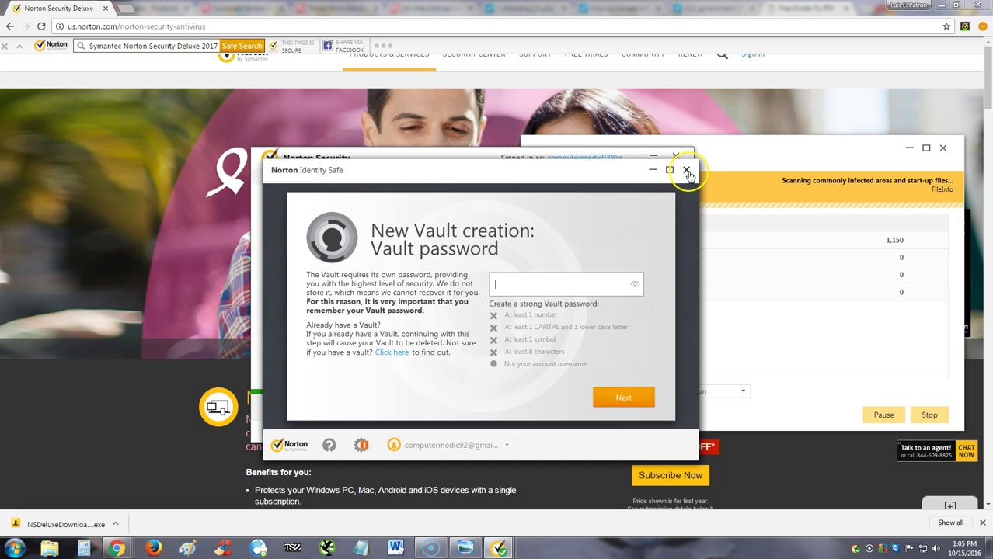
# Set a vault password, replacing the rejected first attempt with one meeting every rule.
pyautogui.click(592, 283)
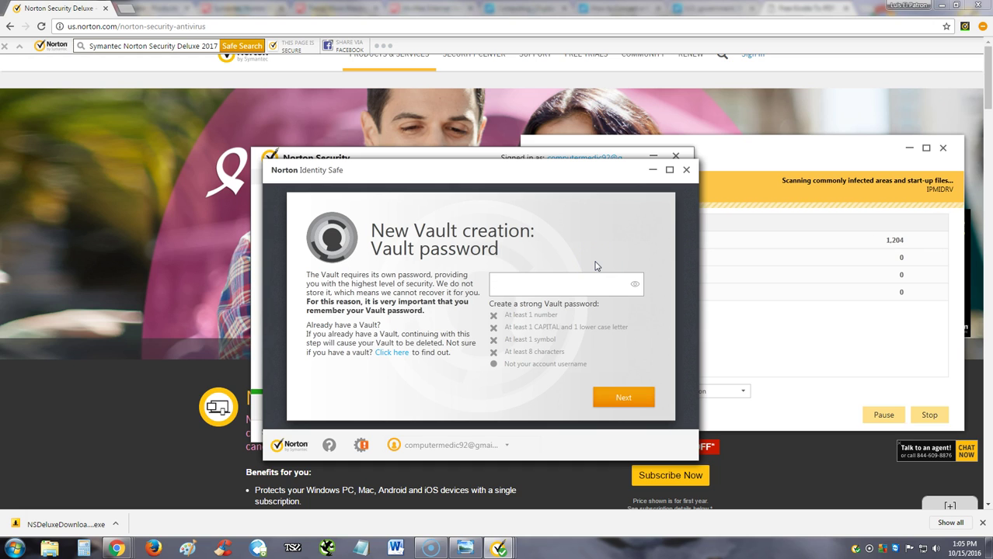
pyautogui.write('••••••••')
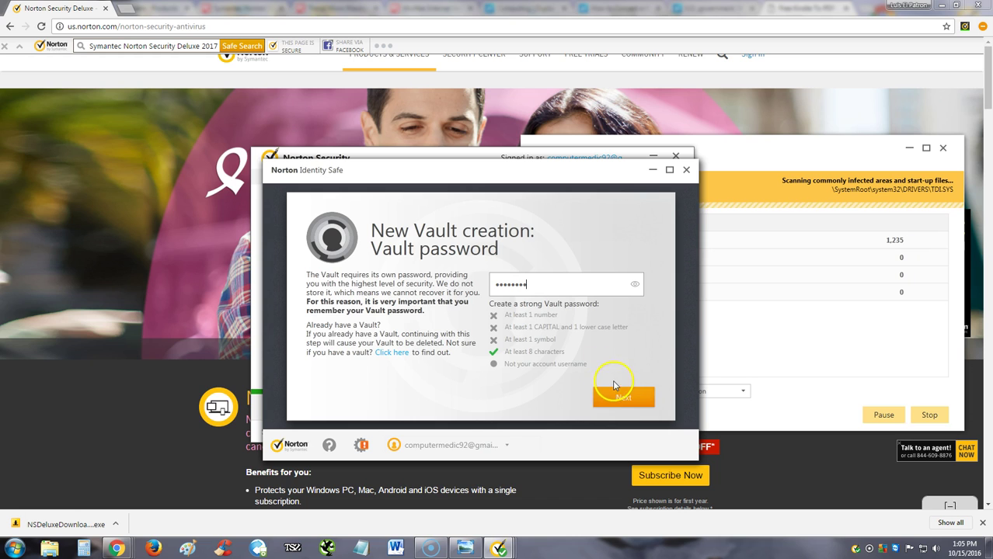
pyautogui.click(622, 400)
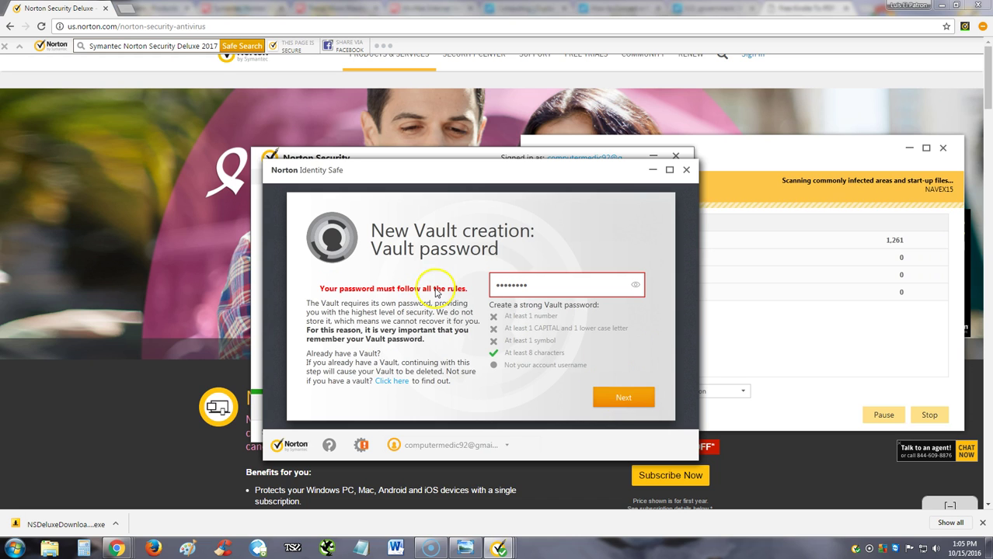
pyautogui.moveTo(592, 284); pyautogui.dragTo(441, 282)
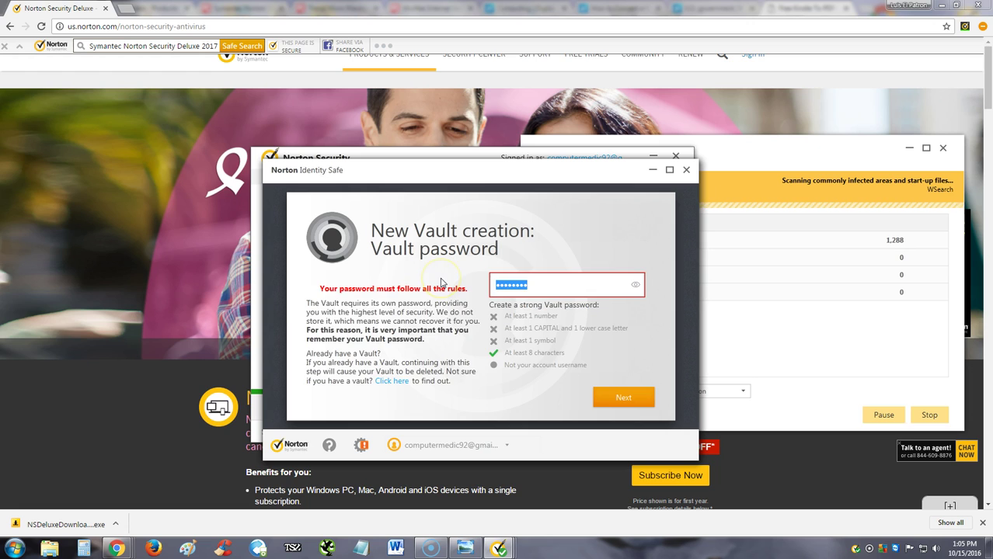
pyautogui.write('a!')
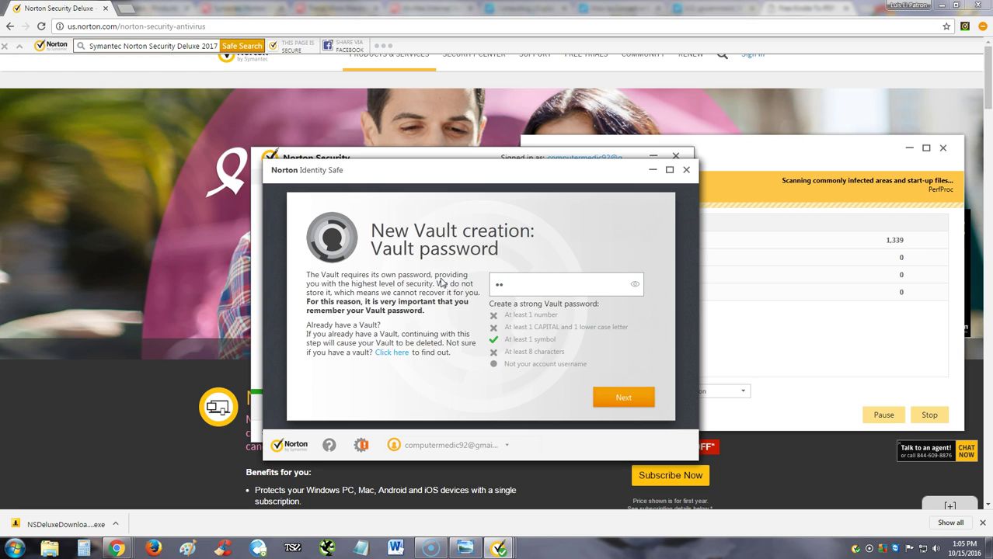
pyautogui.write('Abc123')
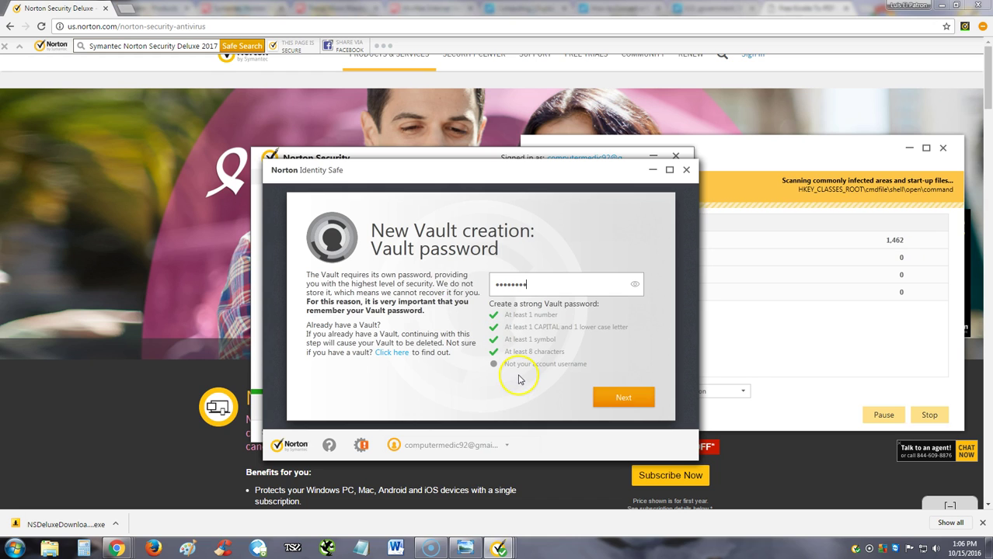
pyautogui.click(623, 400)
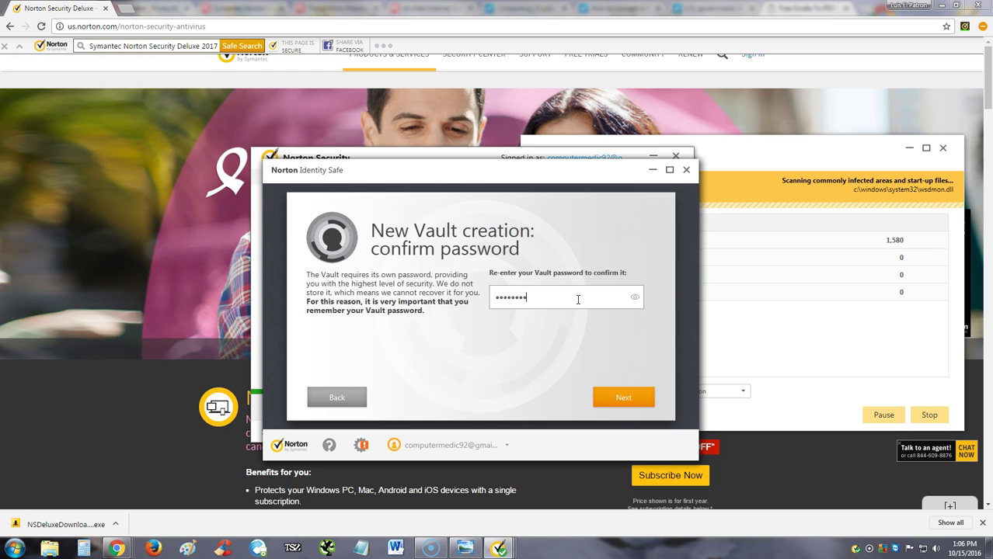
# Confirm the vault password, add a password hint, and finish creating the vault.
pyautogui.click(622, 397)
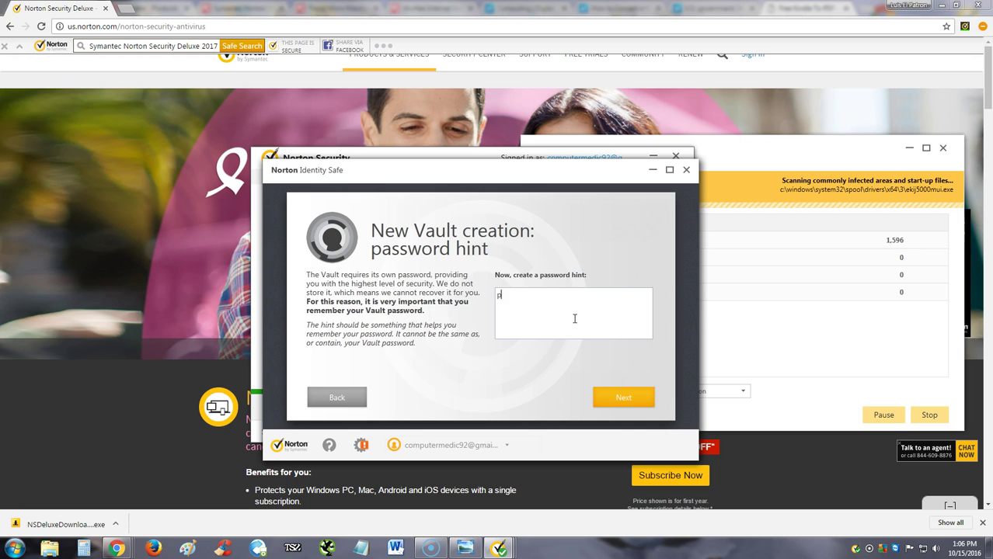
pyautogui.write('password')
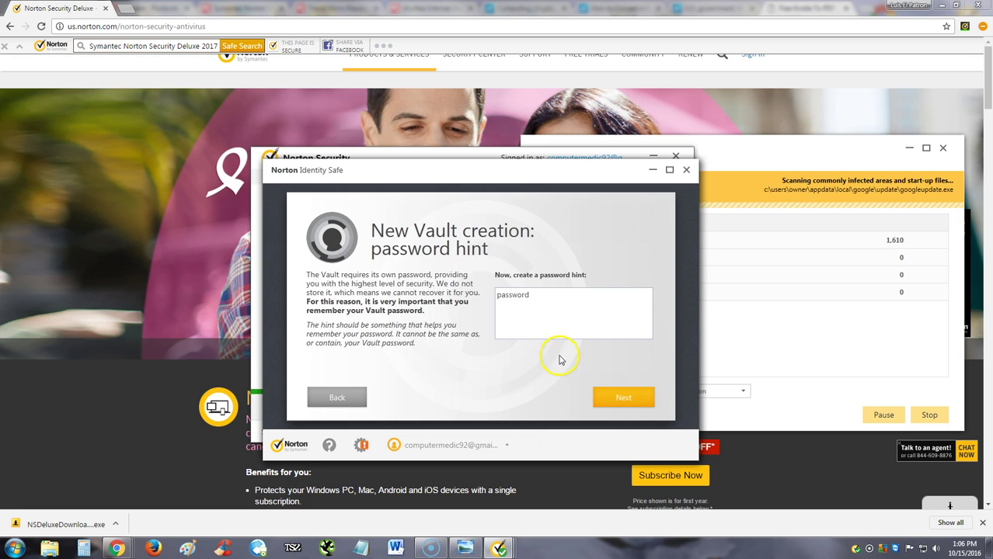
pyautogui.click(611, 395)
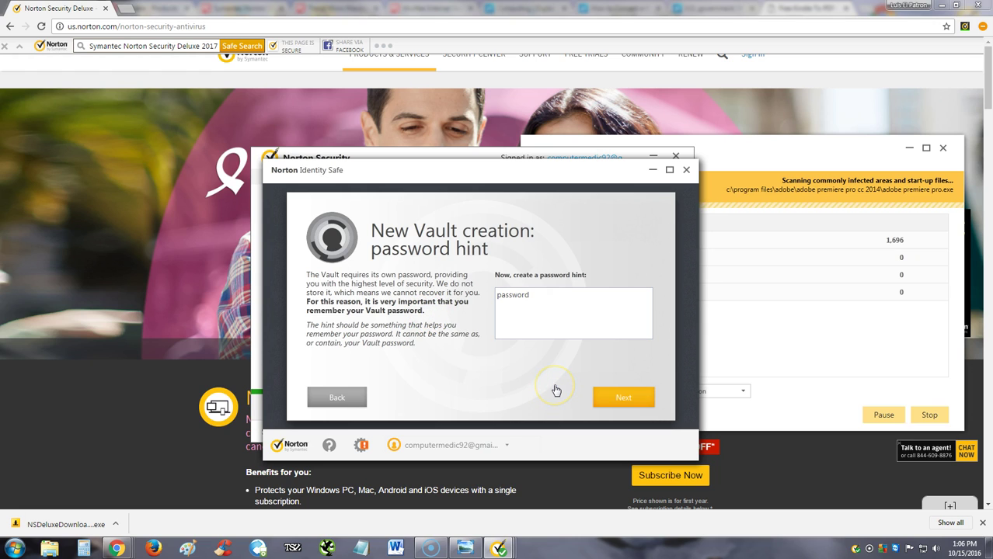
pyautogui.click(614, 396)
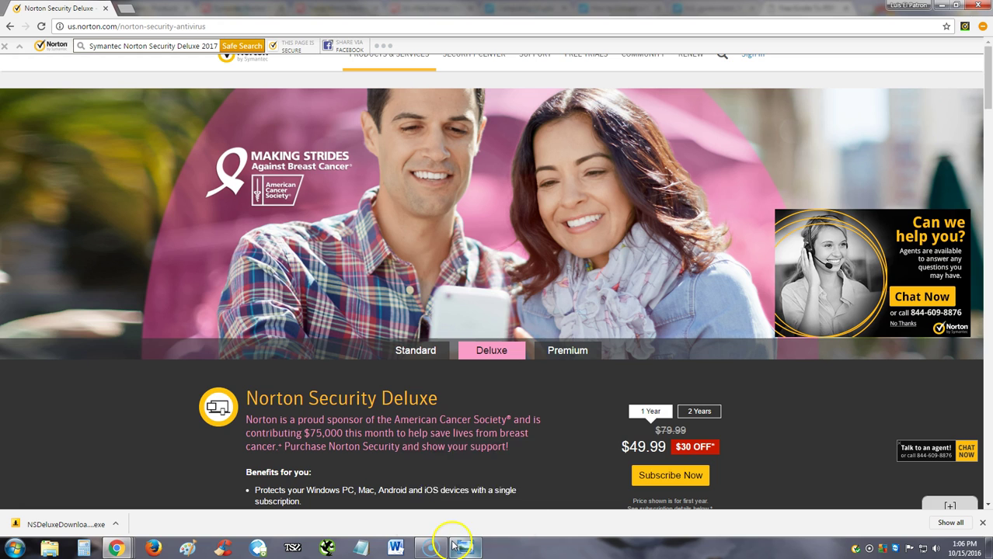
# Reopen Norton Security from the tray icon and show the Identity panel with the vault closed.
pyautogui.moveTo(459, 546)
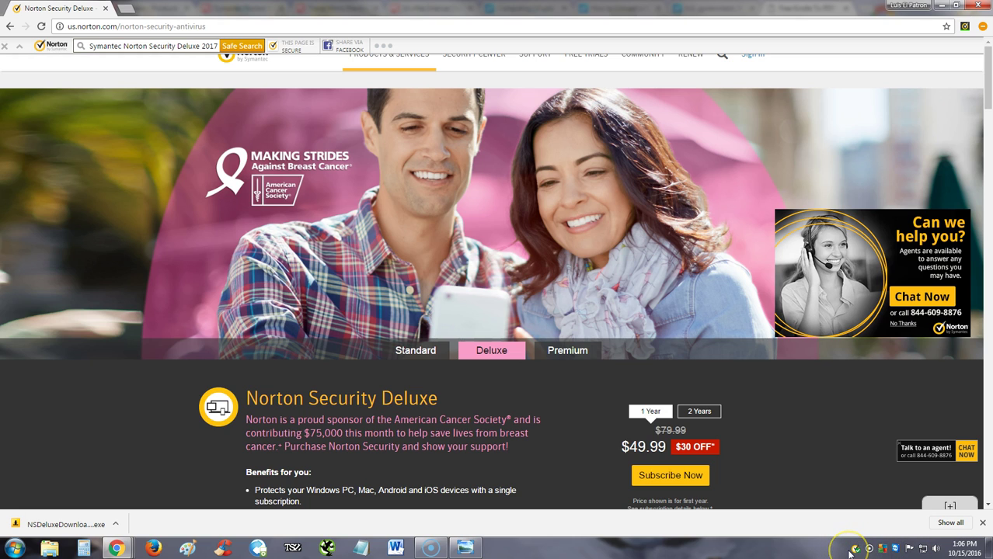
pyautogui.click(856, 550)
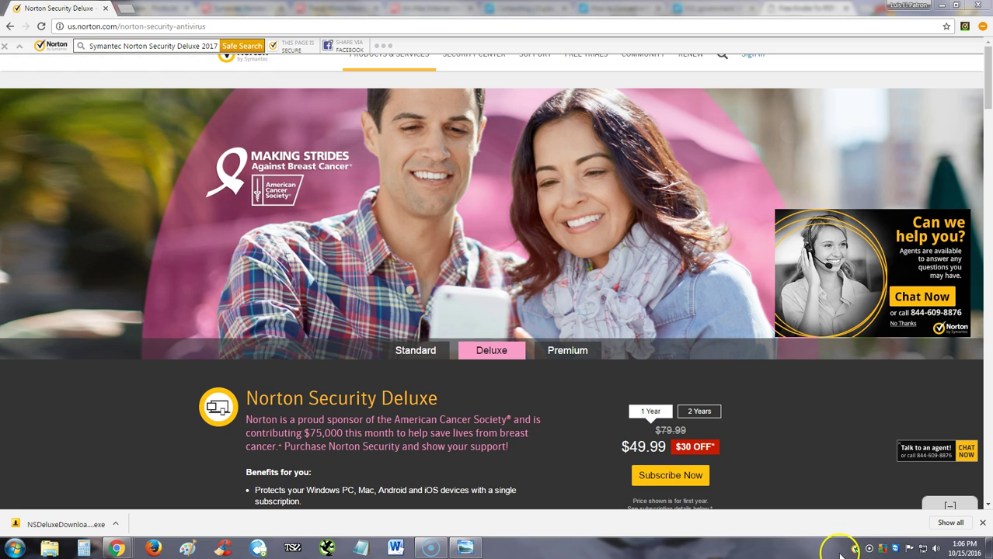
pyautogui.rightClick(855, 550)
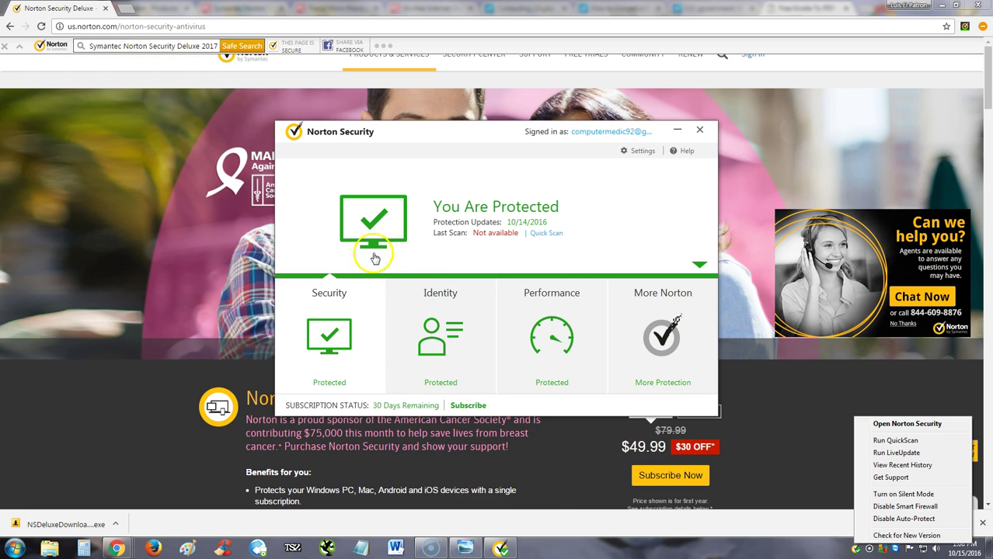
pyautogui.click(300, 210)
pyautogui.click(365, 287)
pyautogui.click(430, 380)
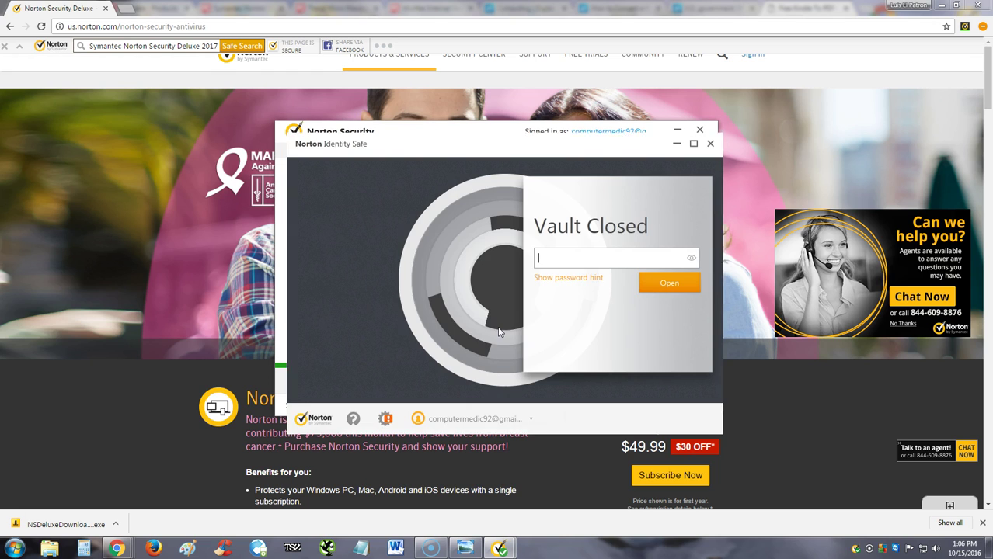
# Enter the vault password and unlock Identity Safe to its empty Logins section.
pyautogui.click(593, 262)
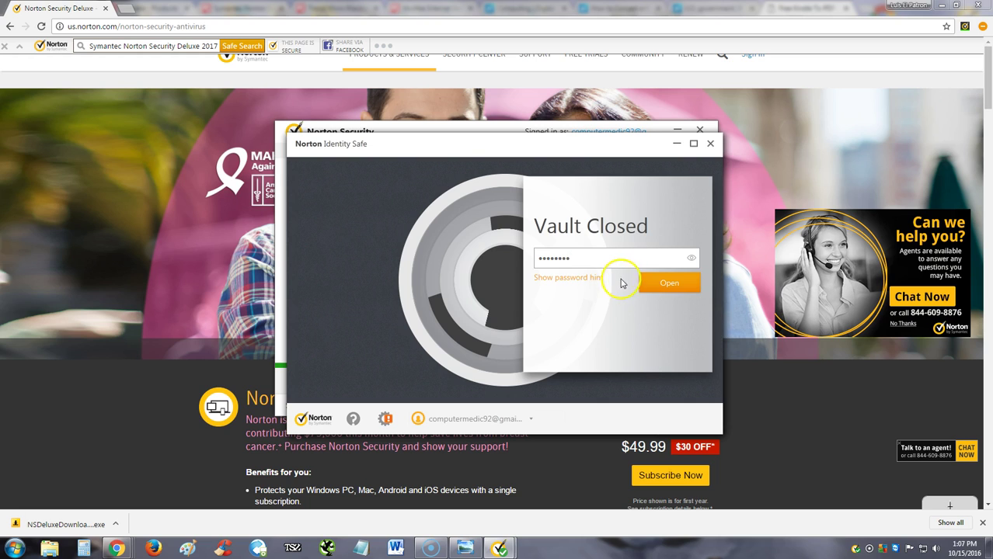
pyautogui.click(649, 282)
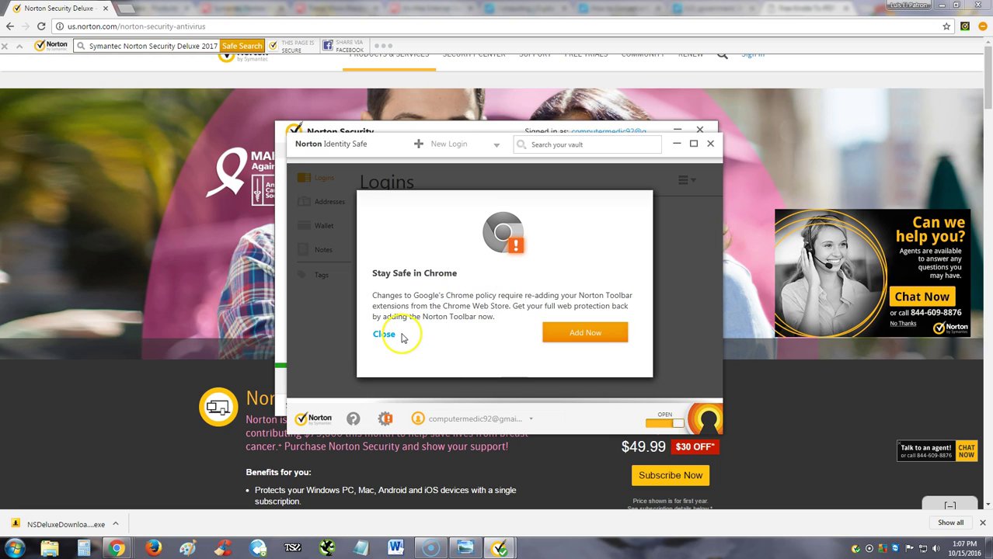
# Dismiss the Chrome notice, browse Addresses, Wallet, Notes, Tags and Logins, then close Identity Safe.
pyautogui.click(384, 335)
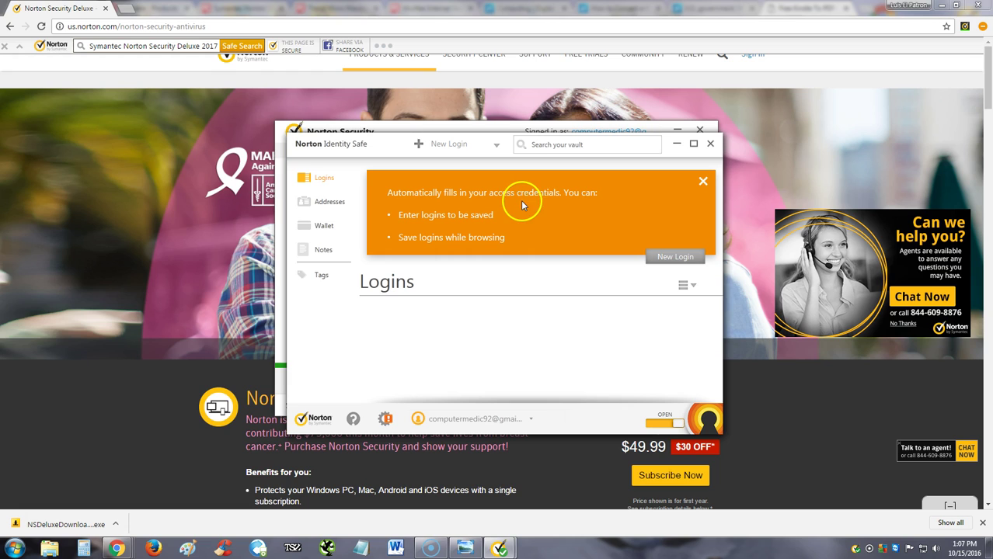
pyautogui.click(335, 205)
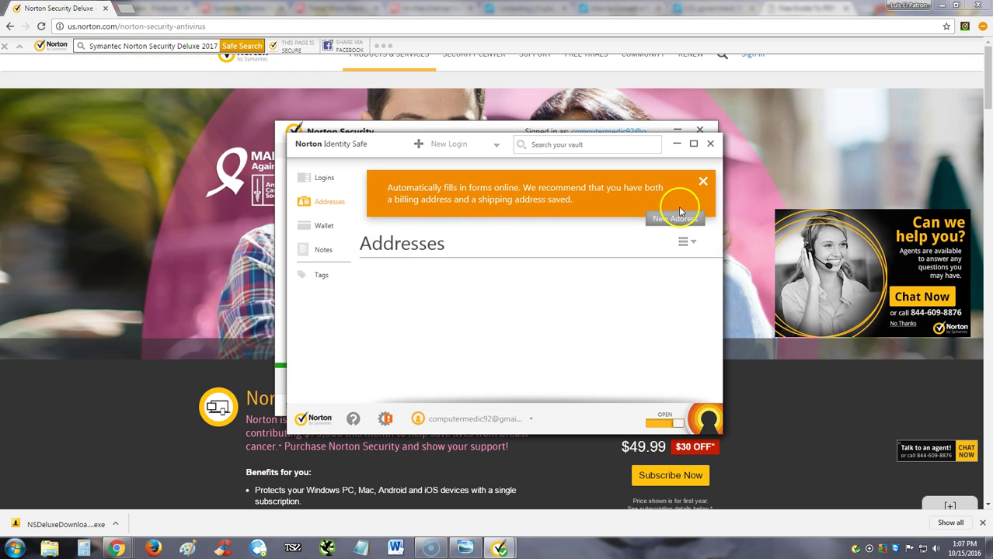
pyautogui.click(342, 225)
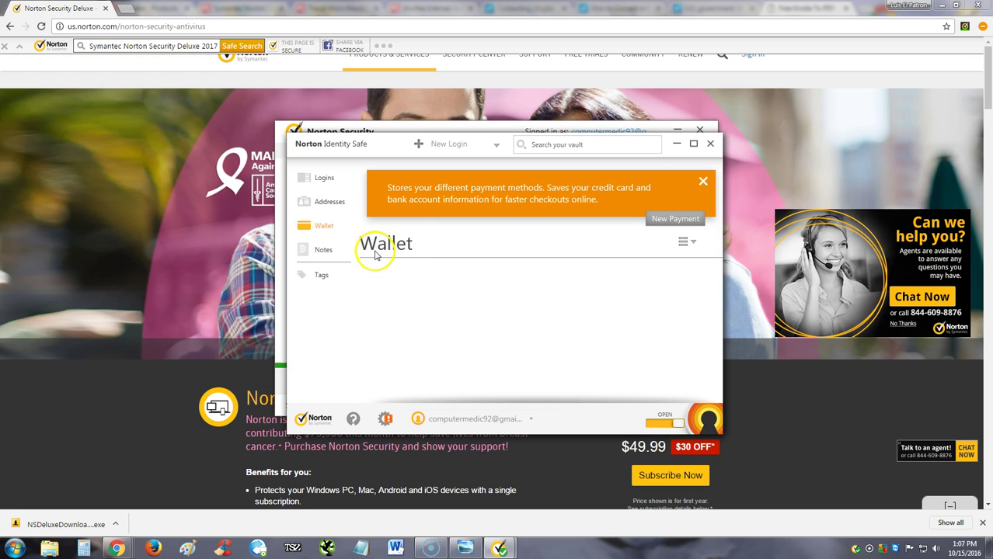
pyautogui.click(326, 250)
pyautogui.click(320, 276)
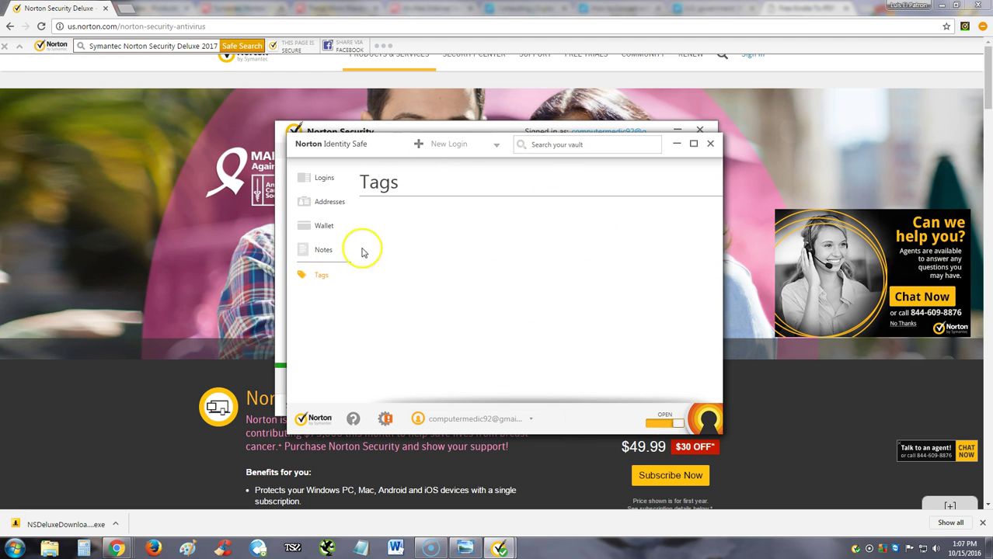
pyautogui.click(324, 227)
pyautogui.click(328, 202)
pyautogui.click(324, 178)
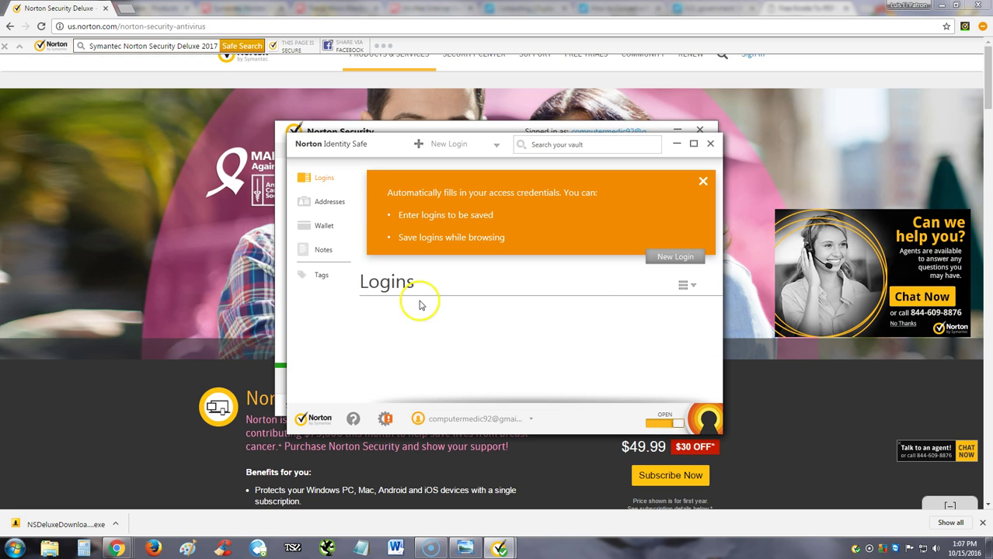
pyautogui.click(710, 144)
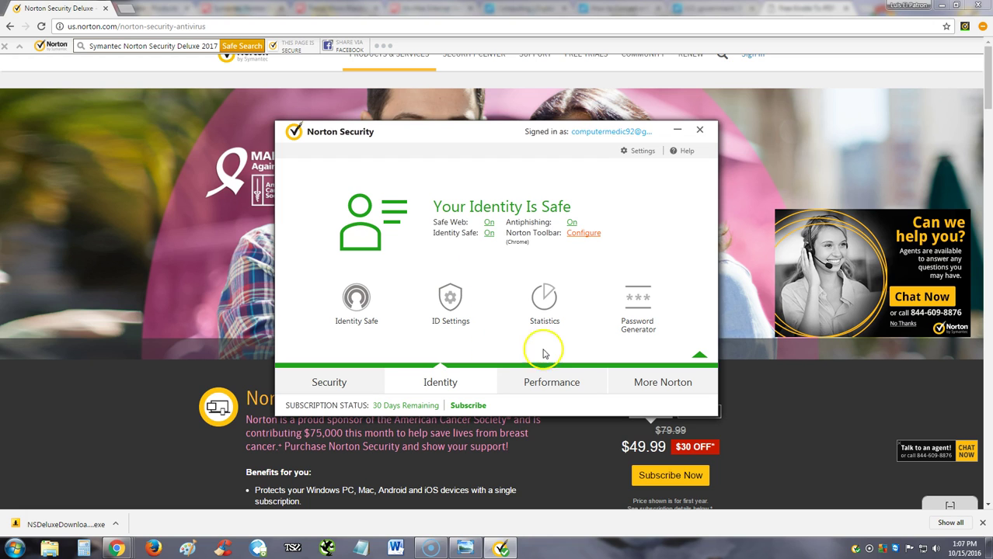
# View and close the identity Statistics, then open the Password Generator page preset to length 12.
pyautogui.click(545, 301)
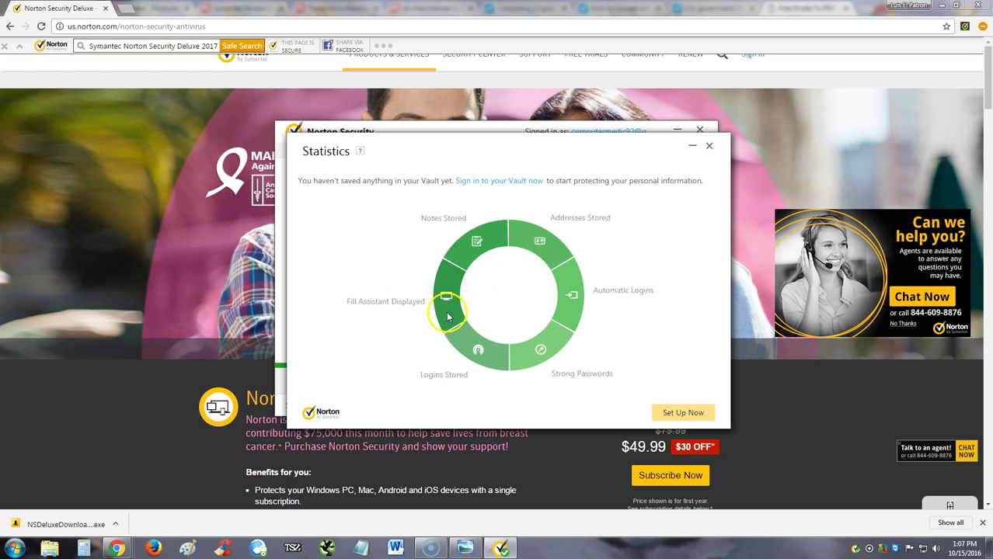
pyautogui.click(708, 145)
pyautogui.click(625, 309)
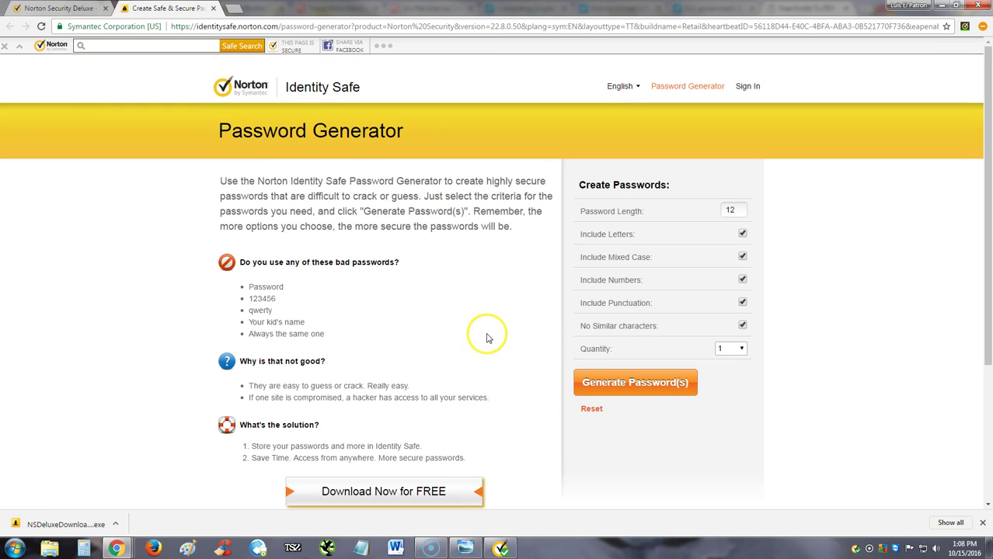
pyautogui.scroll(-1, 483, 333)
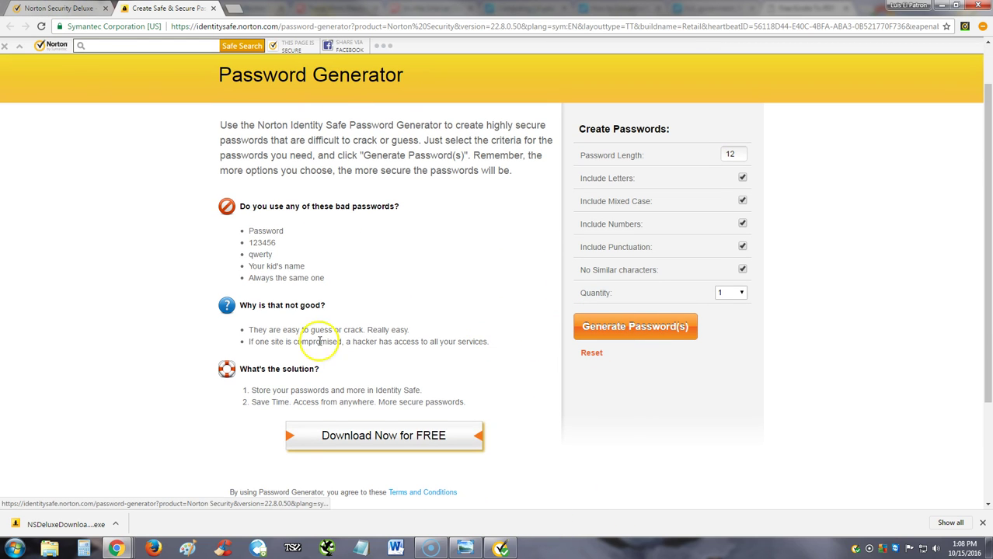
pyautogui.click(501, 548)
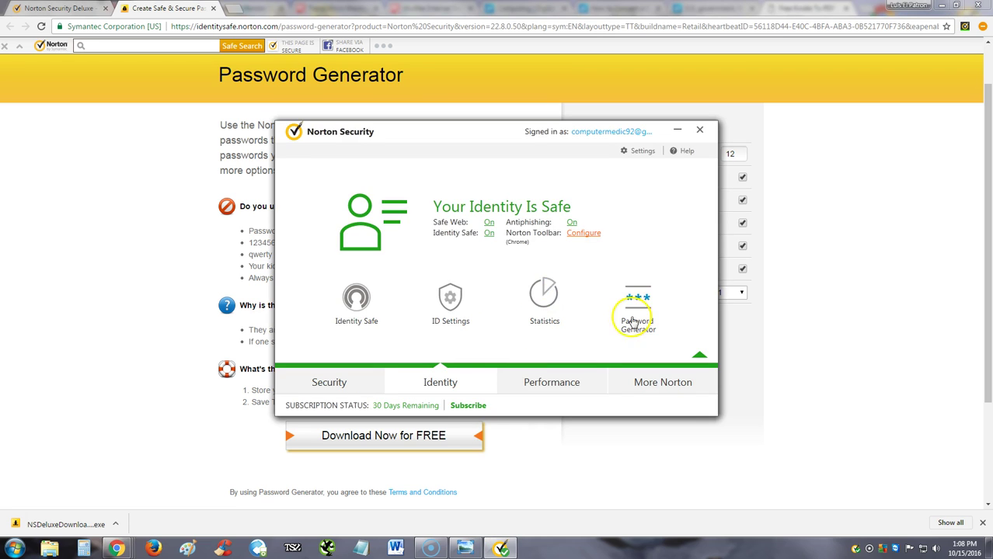
# Start Optimize Disk and run File Cleanup on Windows and Internet Explorer temporary files.
pyautogui.click(535, 391)
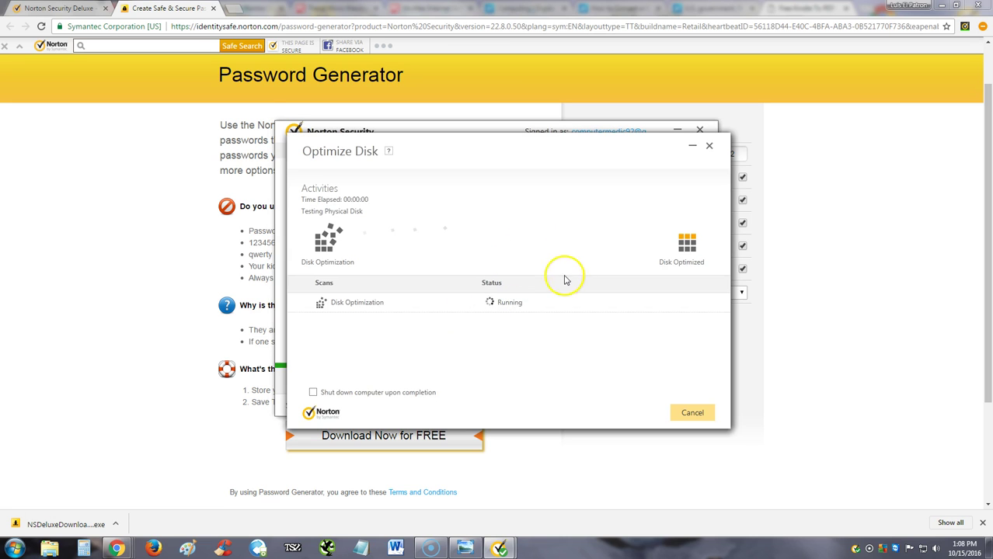
pyautogui.click(708, 145)
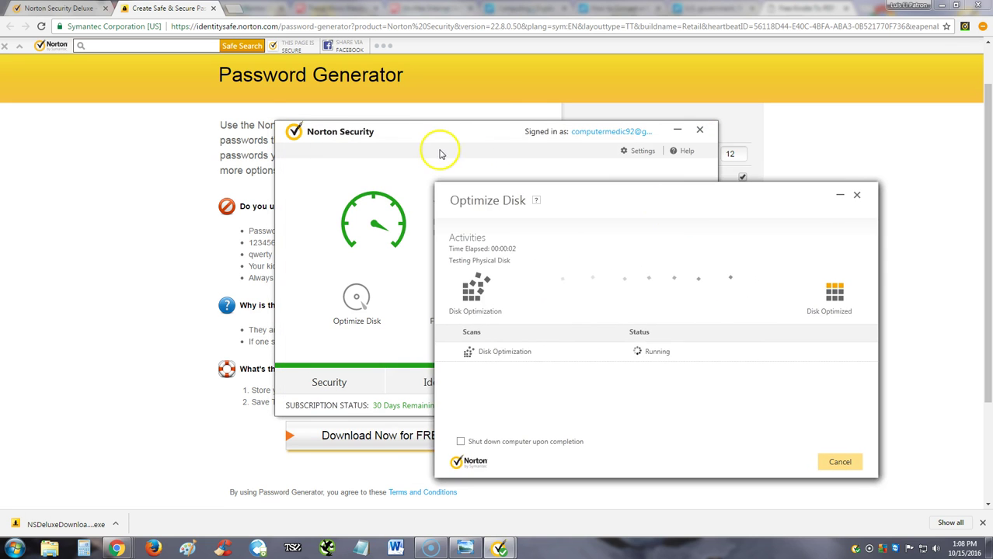
pyautogui.click(461, 323)
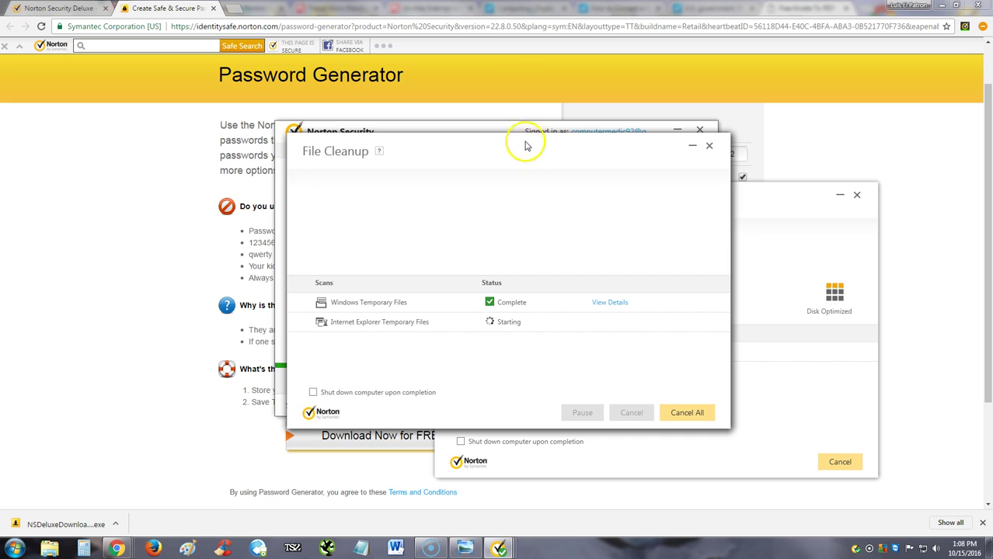
pyautogui.moveTo(525, 146); pyautogui.dragTo(270, 161)
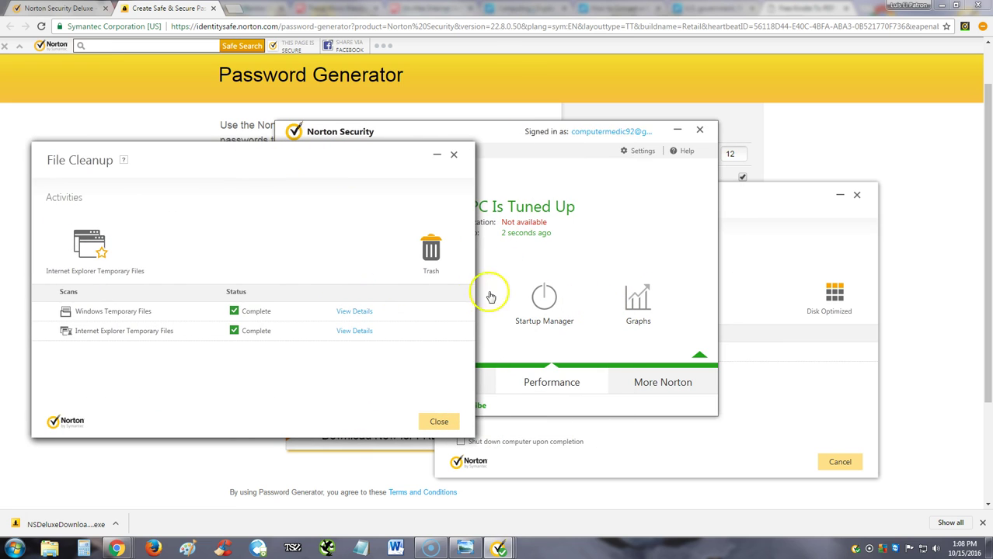
pyautogui.click(505, 138)
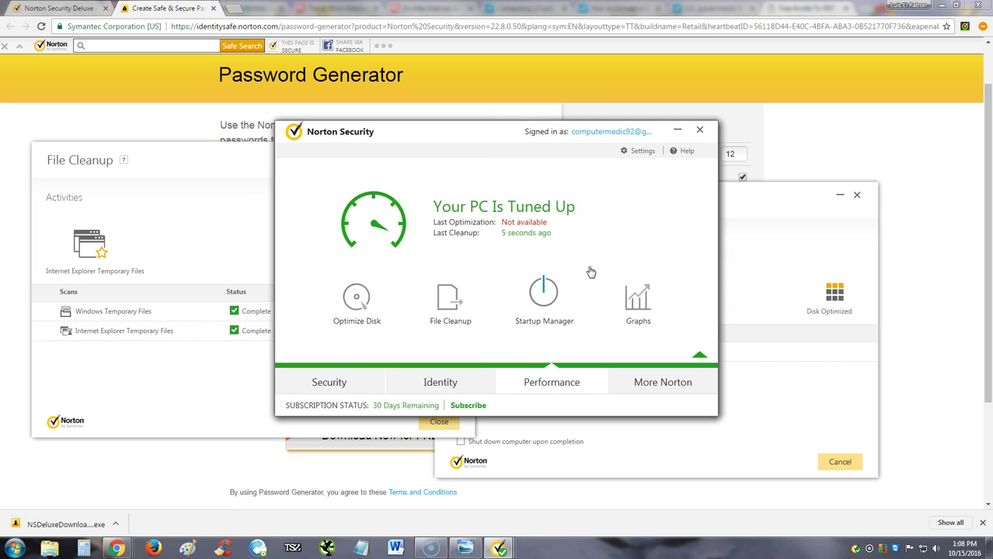
pyautogui.click(239, 363)
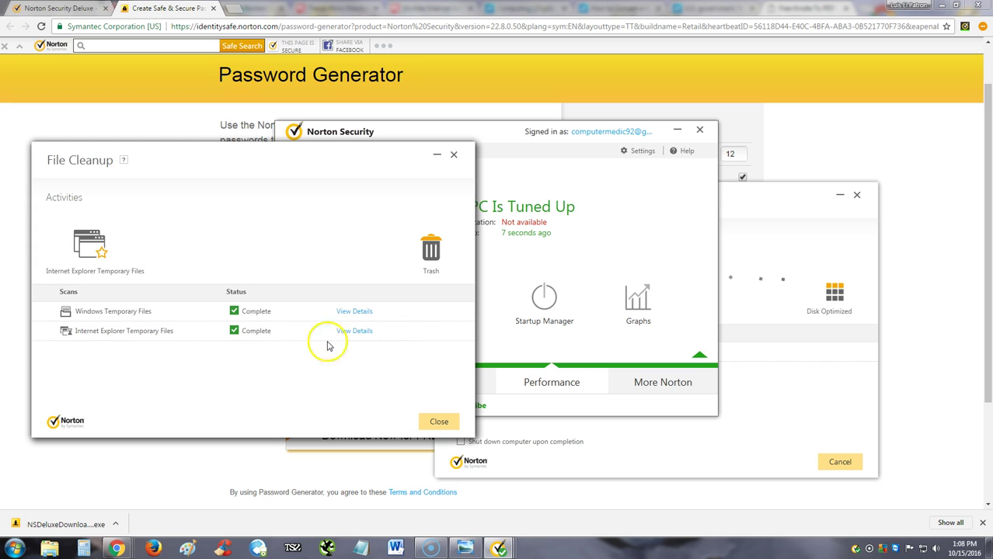
# Switch µTorrent Off in Startup Manager and apply the change.
pyautogui.click(507, 134)
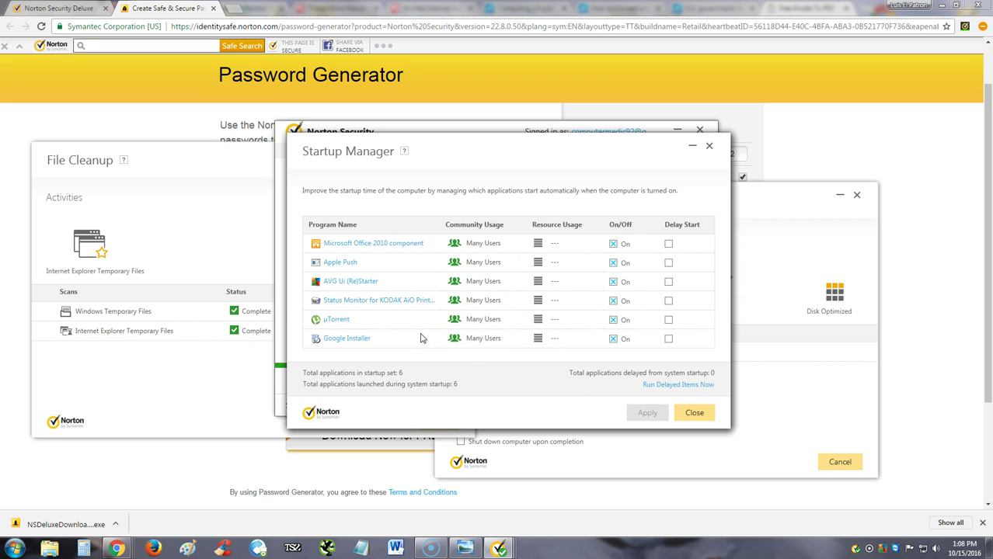
pyautogui.click(342, 321)
pyautogui.click(621, 319)
pyautogui.click(648, 412)
# Close Startup Manager, view the More Norton subscription page, then return to the Security panel.
pyautogui.click(694, 412)
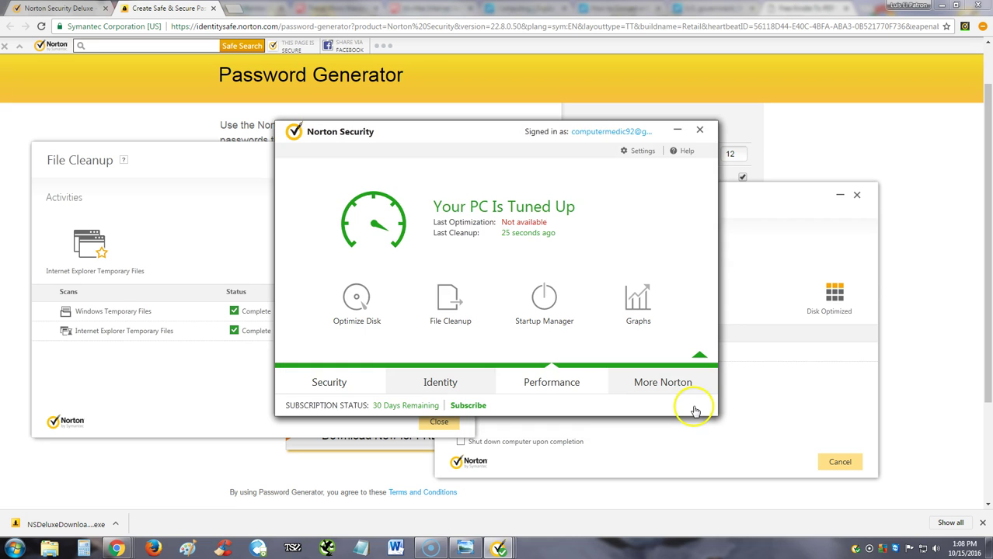
pyautogui.click(639, 325)
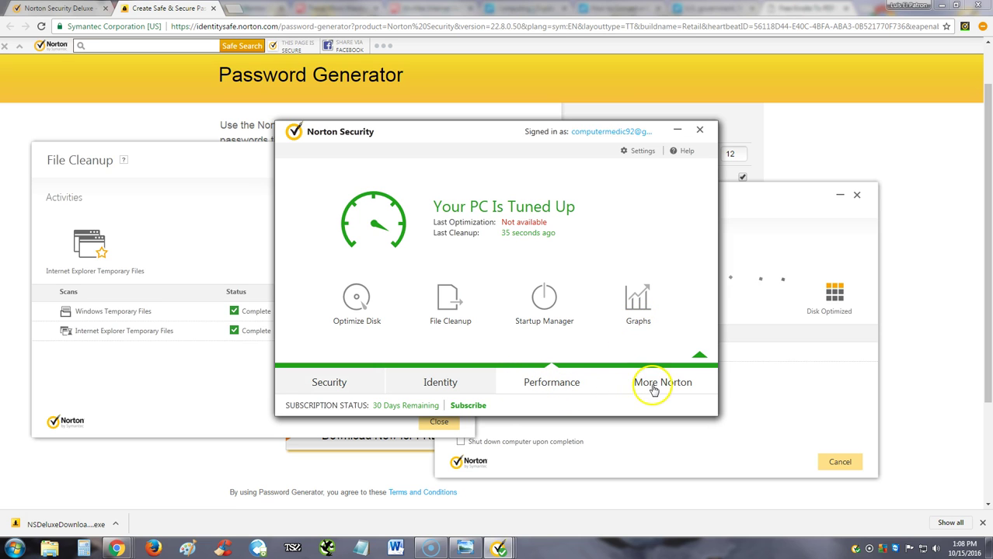
pyautogui.click(653, 388)
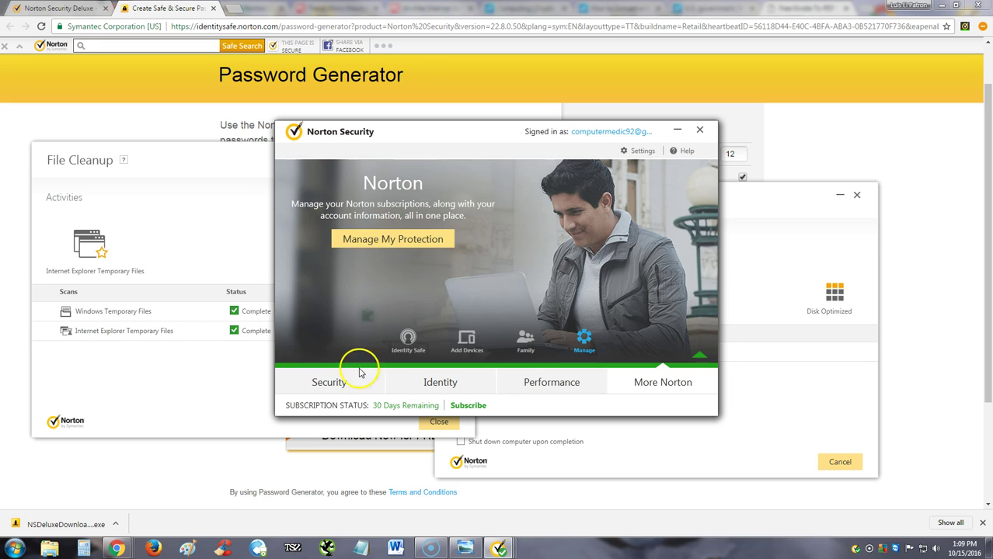
pyautogui.click(329, 382)
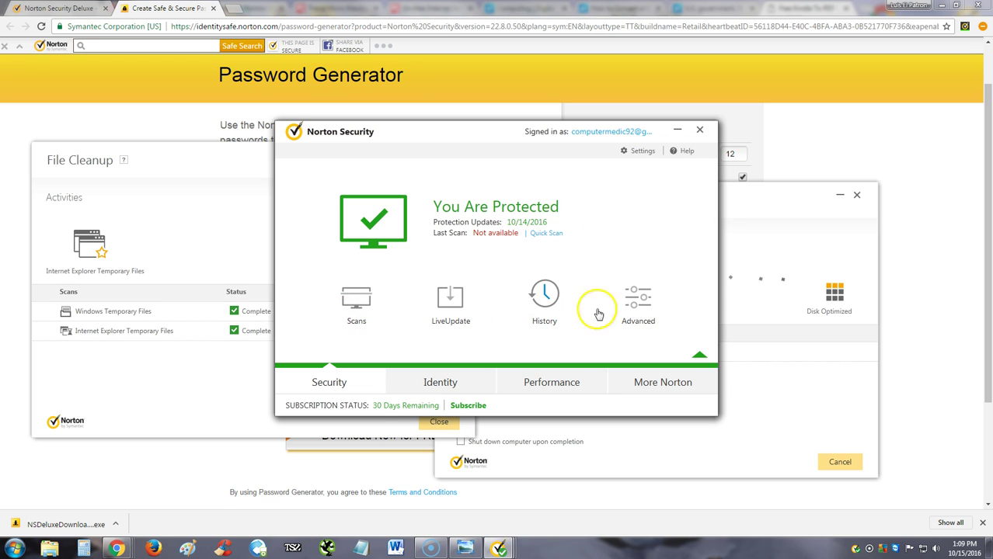
# Bring the Optimize Disk progress forward, move it up and right, then raise the main Norton window.
pyautogui.click(752, 353)
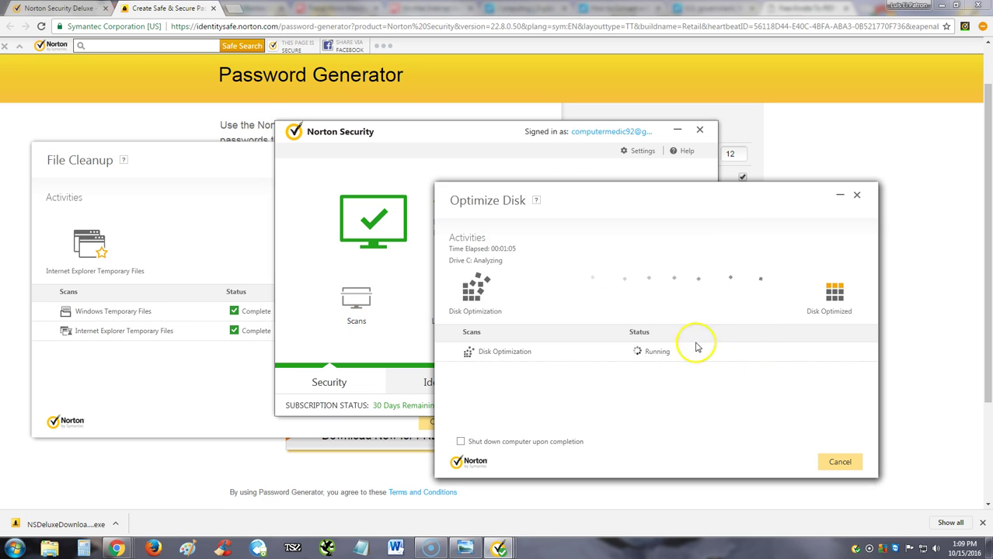
pyautogui.moveTo(553, 199); pyautogui.dragTo(613, 165)
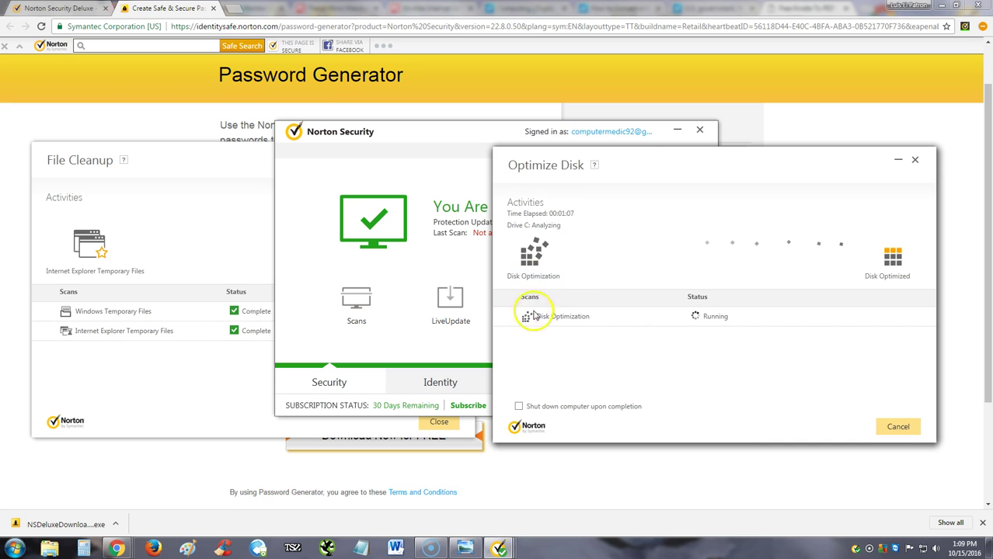
pyautogui.click(390, 135)
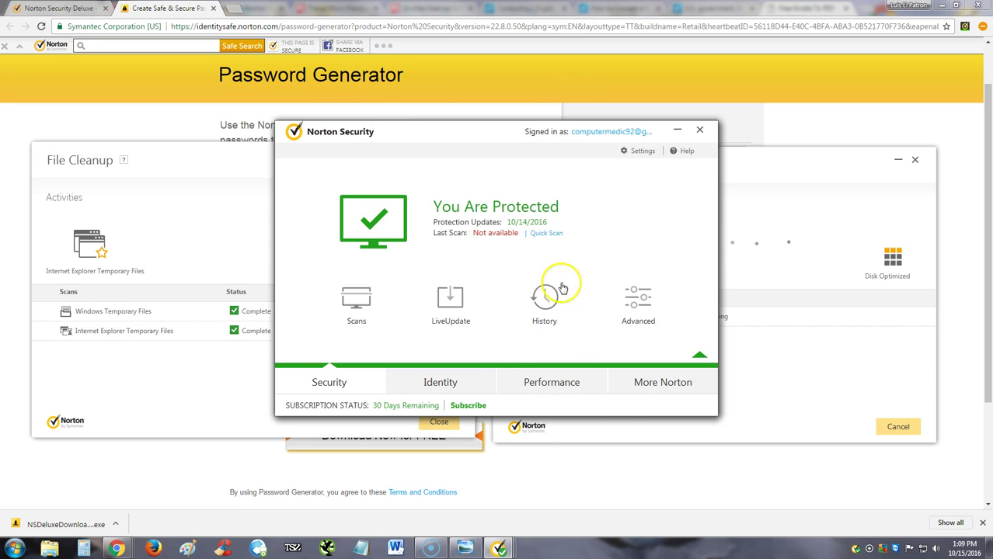
# Browse the Norton Security Deluxe purchase page, then bring the Norton and File Cleanup windows back.
pyautogui.click(406, 408)
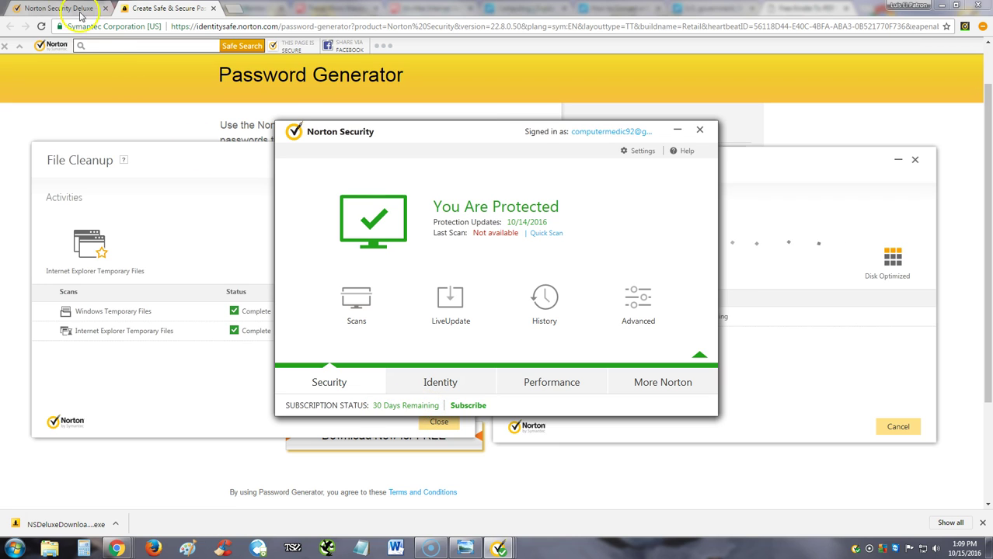
pyautogui.scroll(-1, 713, 417)
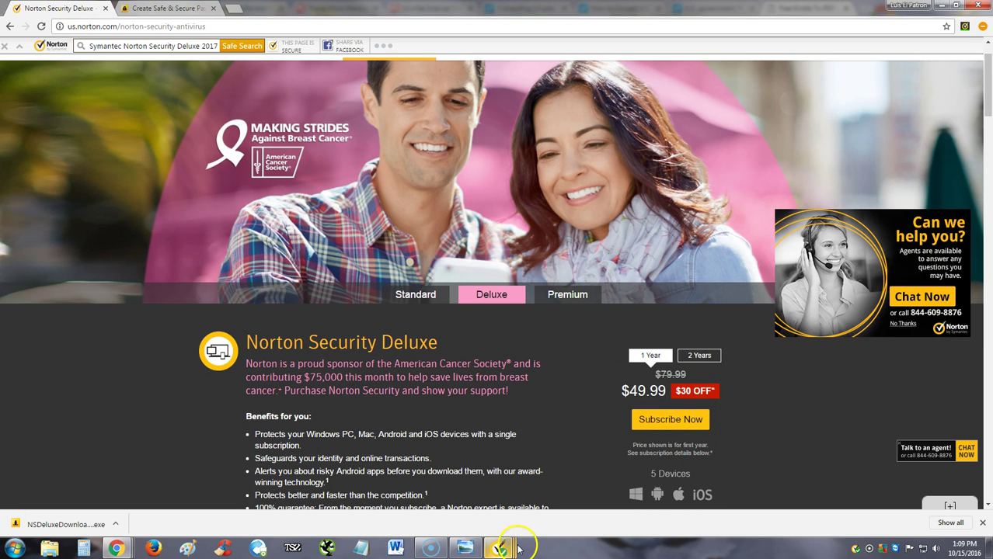
pyautogui.moveTo(499, 550)
pyautogui.click(425, 484)
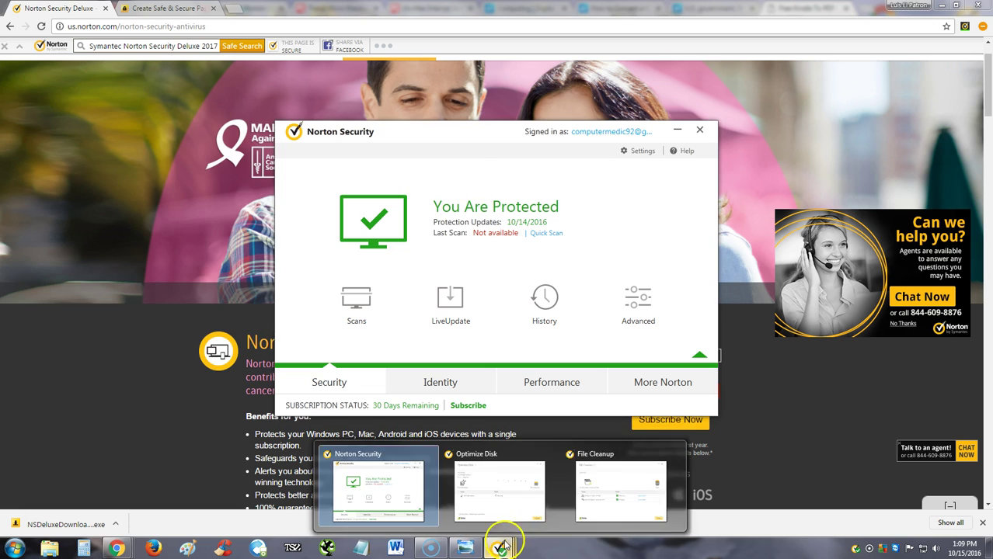
pyautogui.click(579, 504)
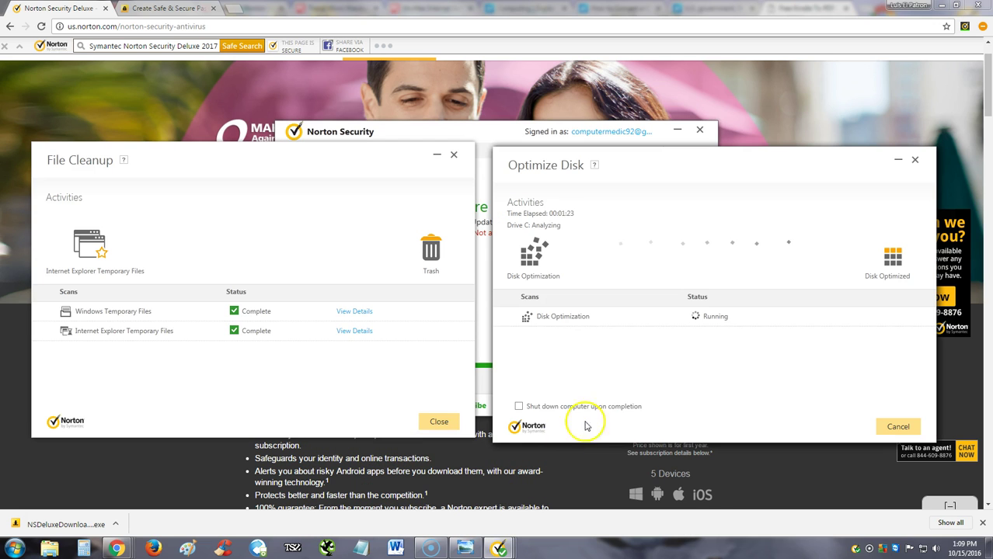
pyautogui.click(506, 143)
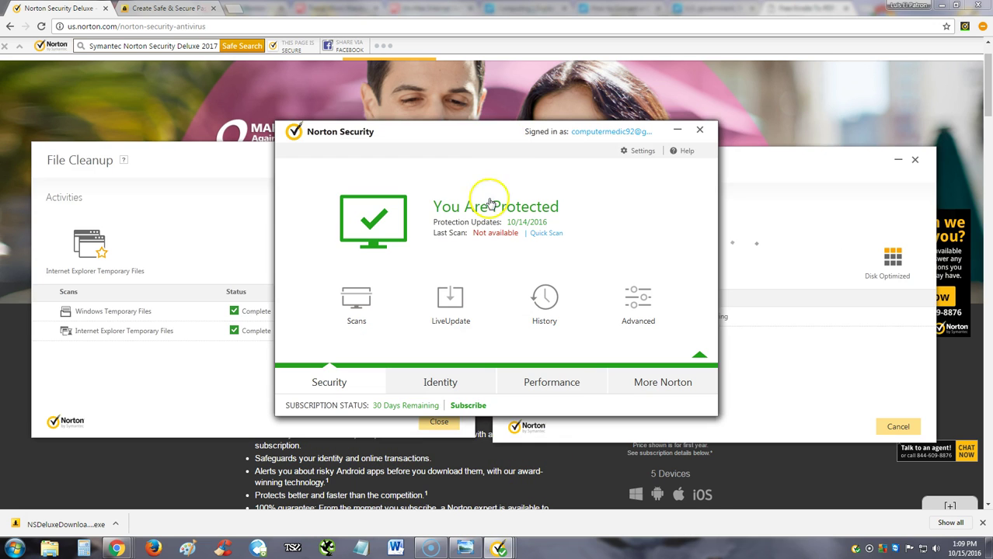